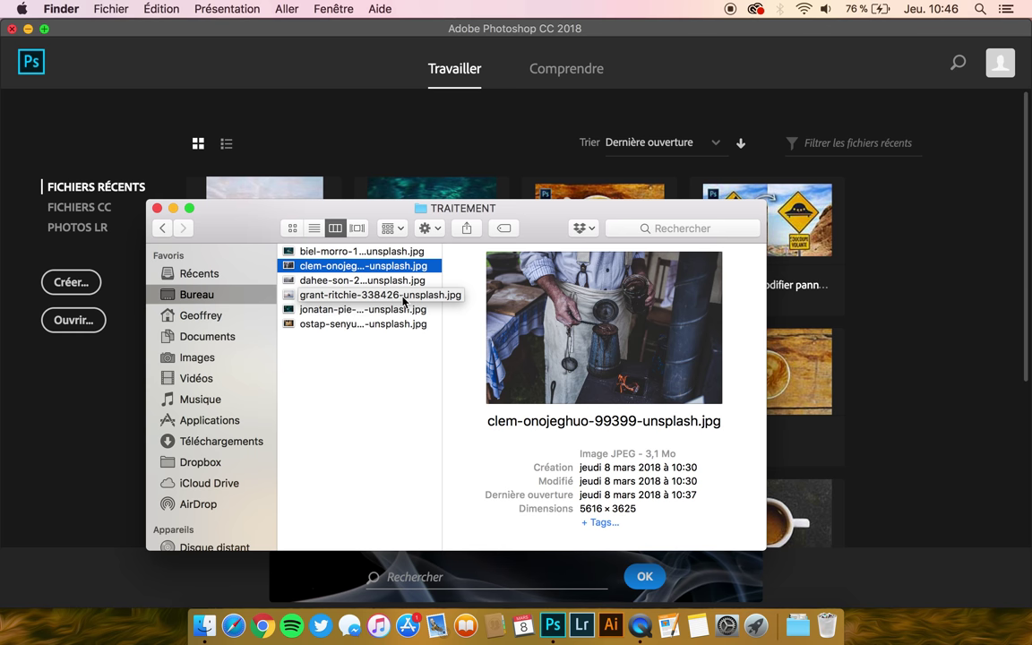
Step: Check the biel-morro and clem-onojeghuo photos' dimensions in the TRAITEMENT folder
left_click(419, 256)
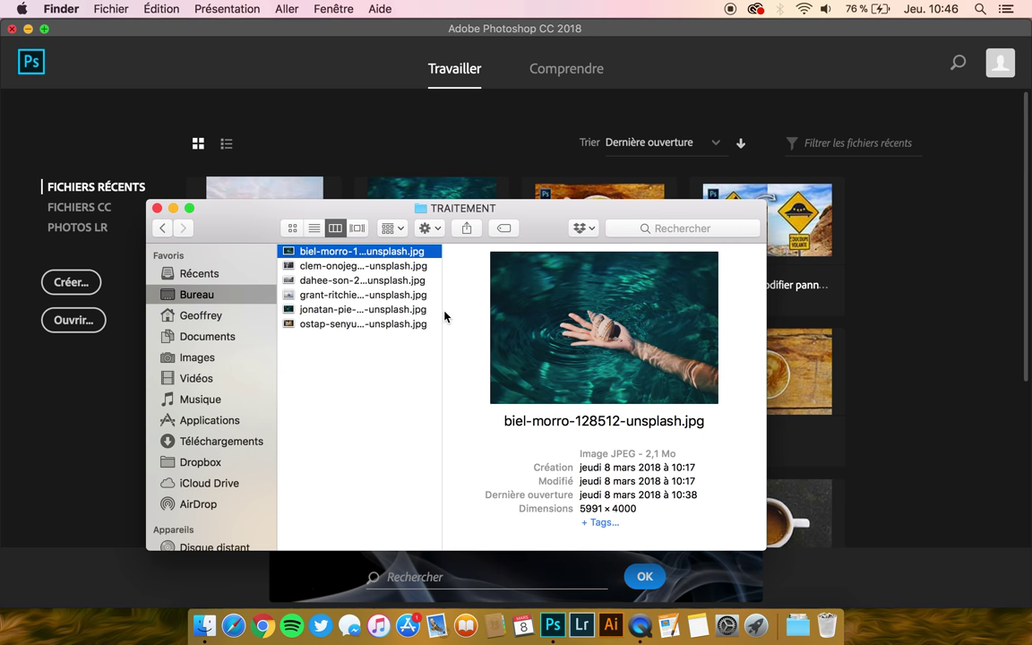
left_click(395, 153)
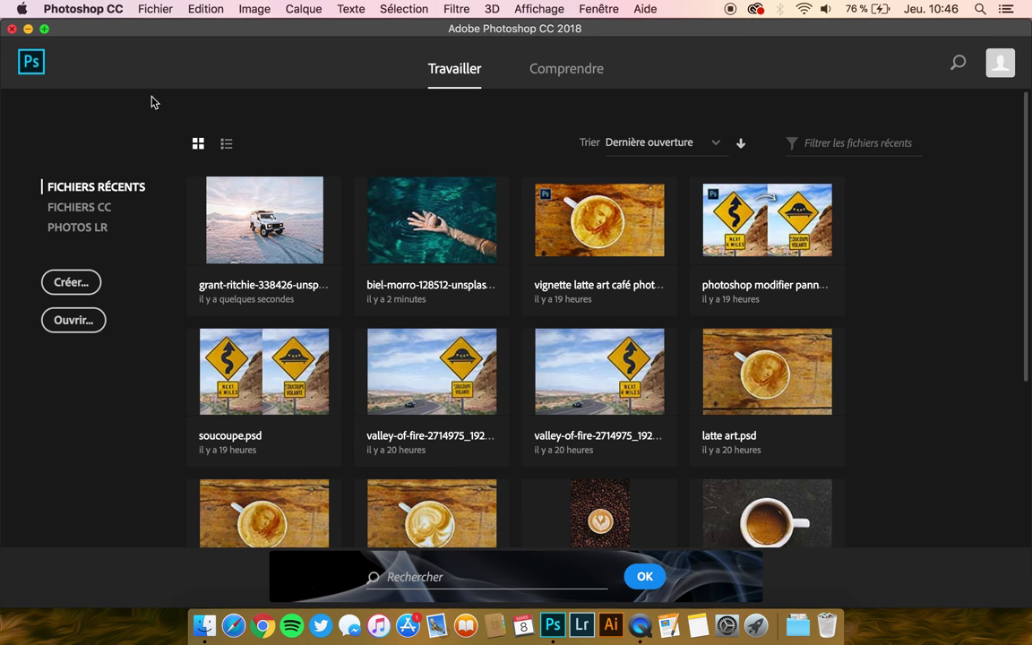
left_click(195, 631)
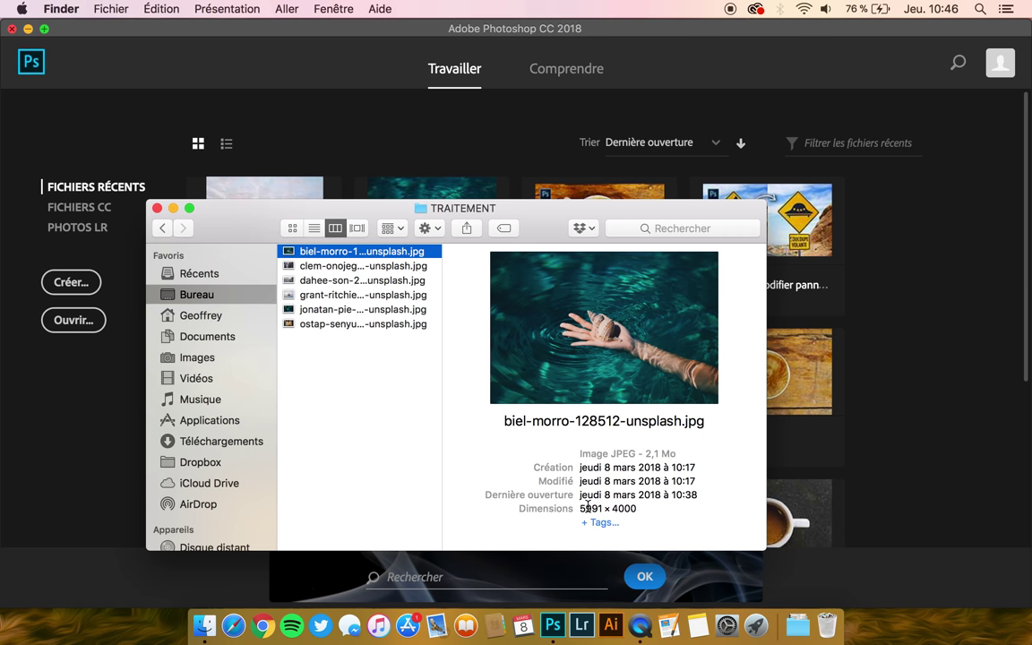
left_click(362, 264)
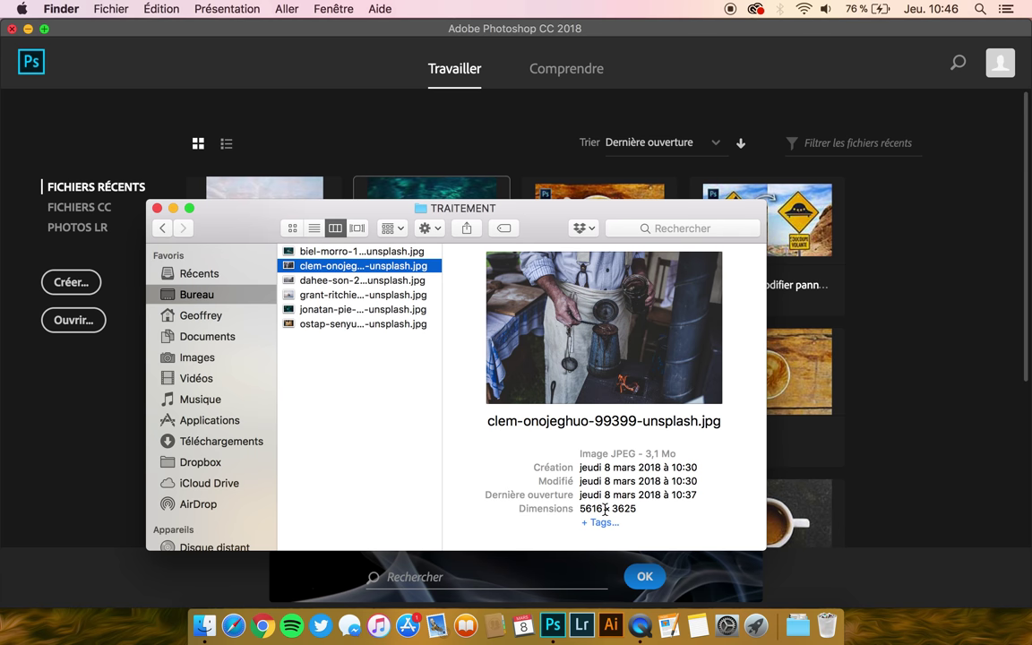
Step: Review the grant-ritchie and ostap-senyuk photos, return to biel-morro, and bring Photoshop forward
left_click(329, 281)
left_click(394, 296)
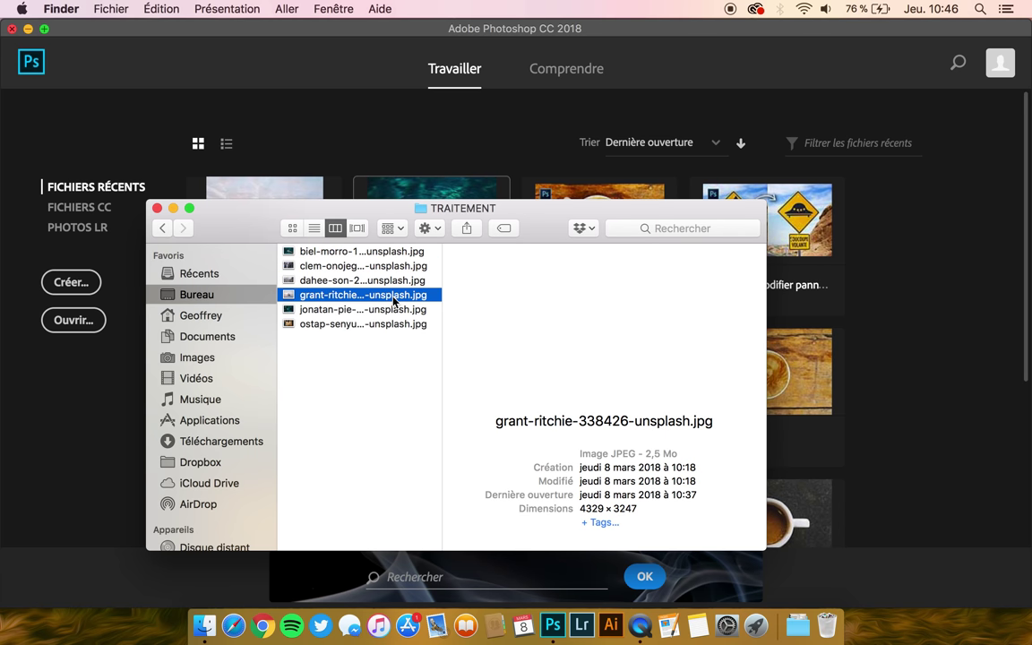
left_click(396, 310)
left_click(396, 325)
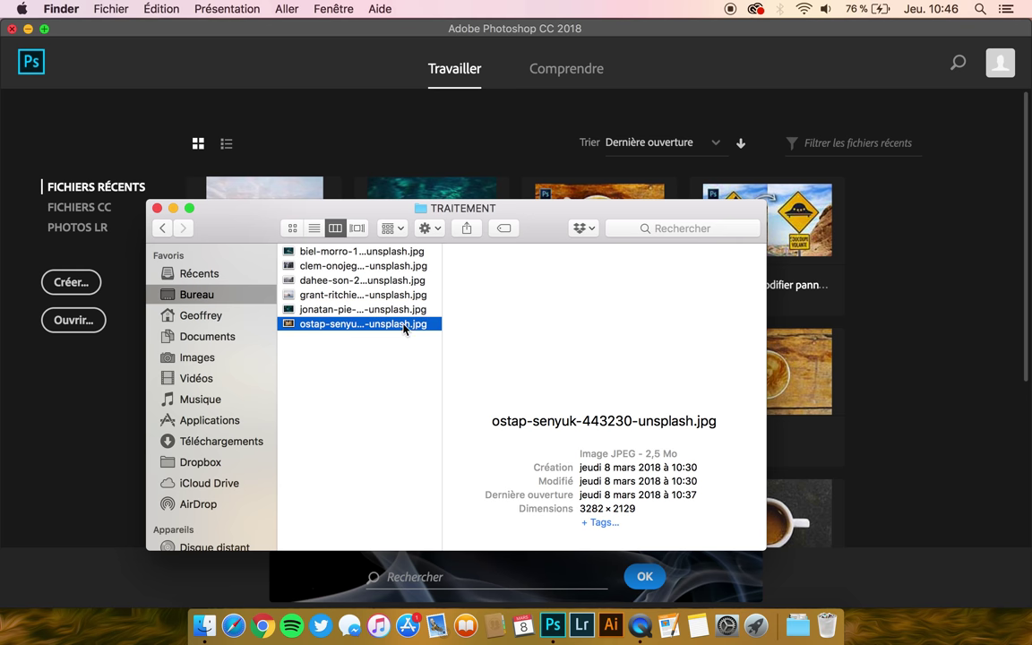
left_click(404, 254)
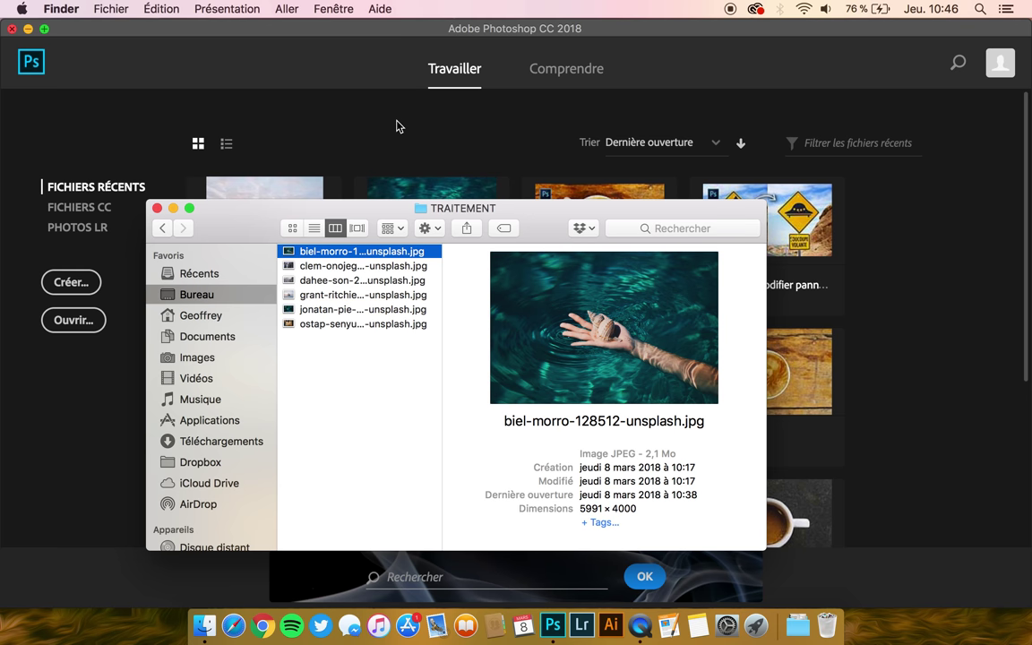
left_click(399, 126)
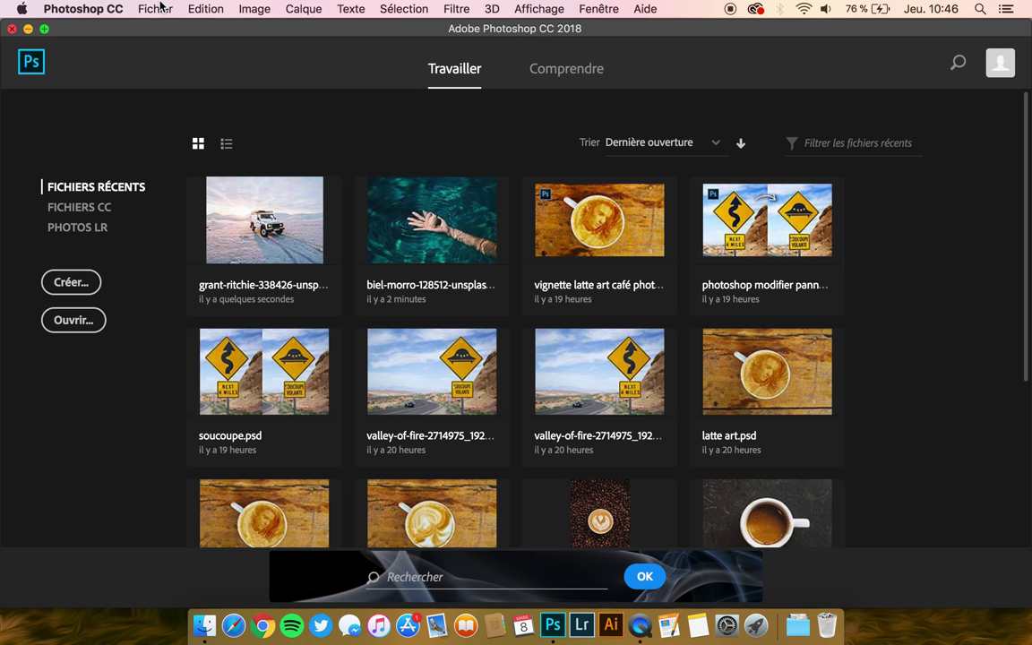
Step: Open Fichier > Scripts > Processeur d'images and pick TRAITEMENT as the source folder
left_click(155, 9)
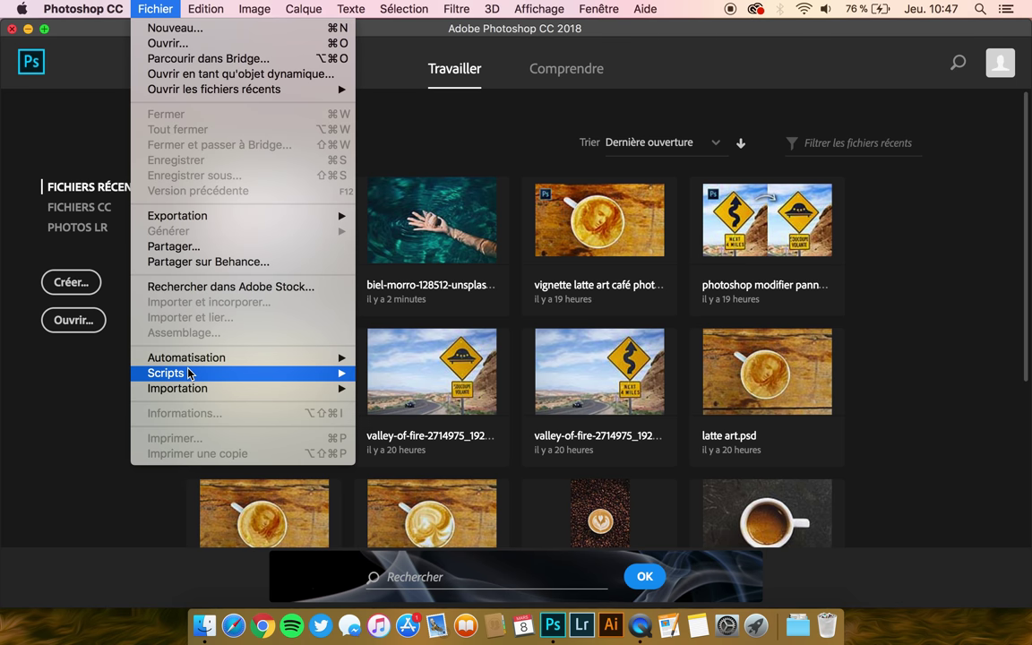
mouse_move(189, 372)
left_click(376, 372)
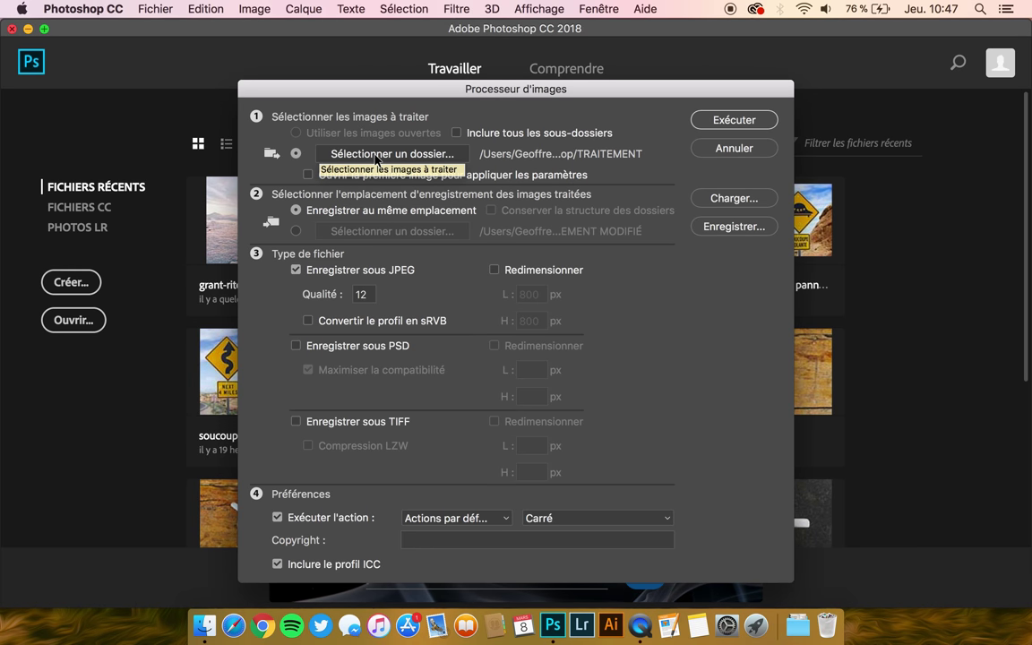
left_click(378, 155)
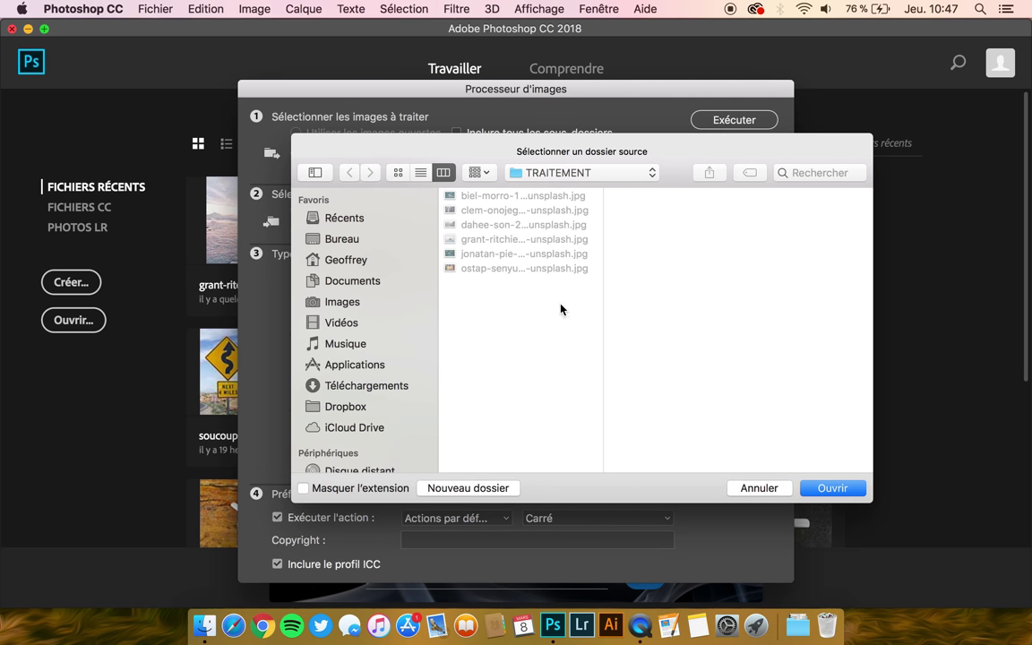
left_click(833, 489)
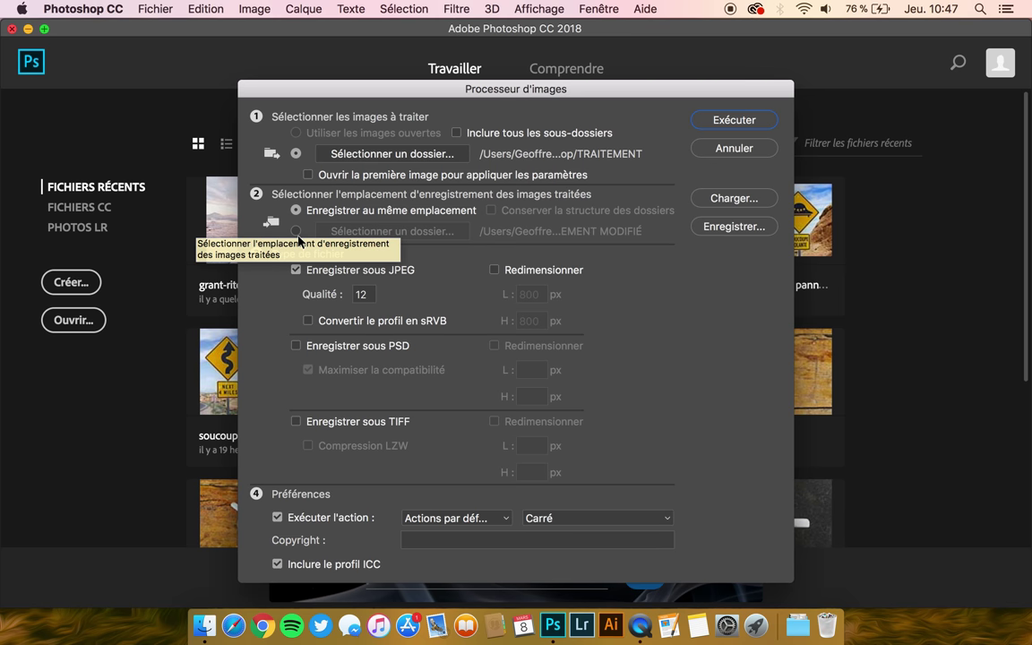
Step: Save to the same location as JPEG quality 12, with resizing to 800 × 800 px on
left_click(296, 232)
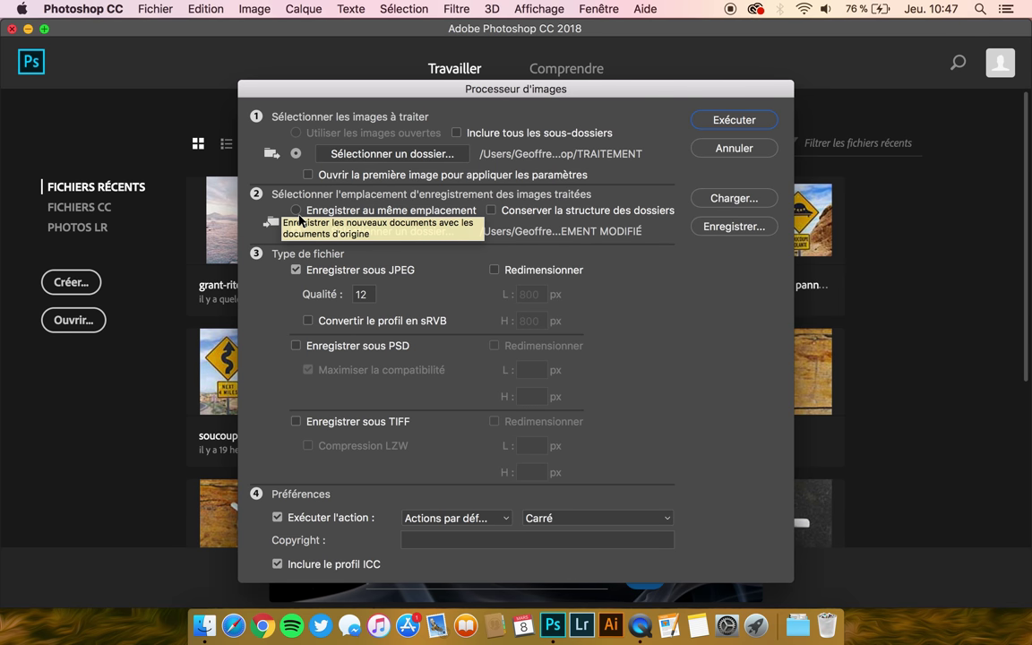
left_click(297, 211)
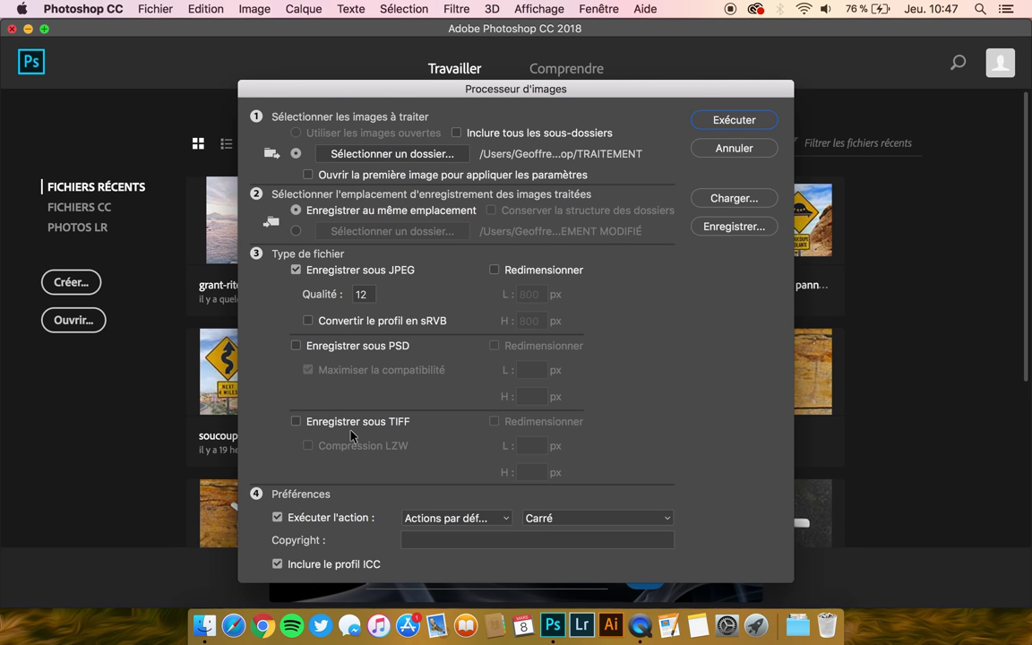
left_click(363, 294)
left_click(367, 295)
left_click(494, 271)
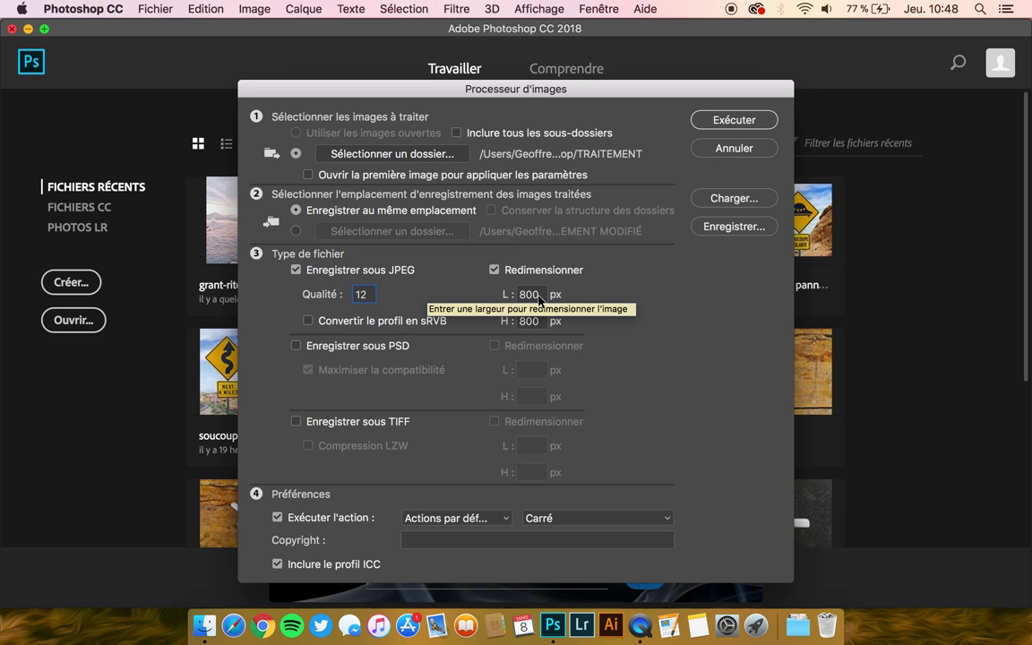
key("Tab")
key("shift+Tab")
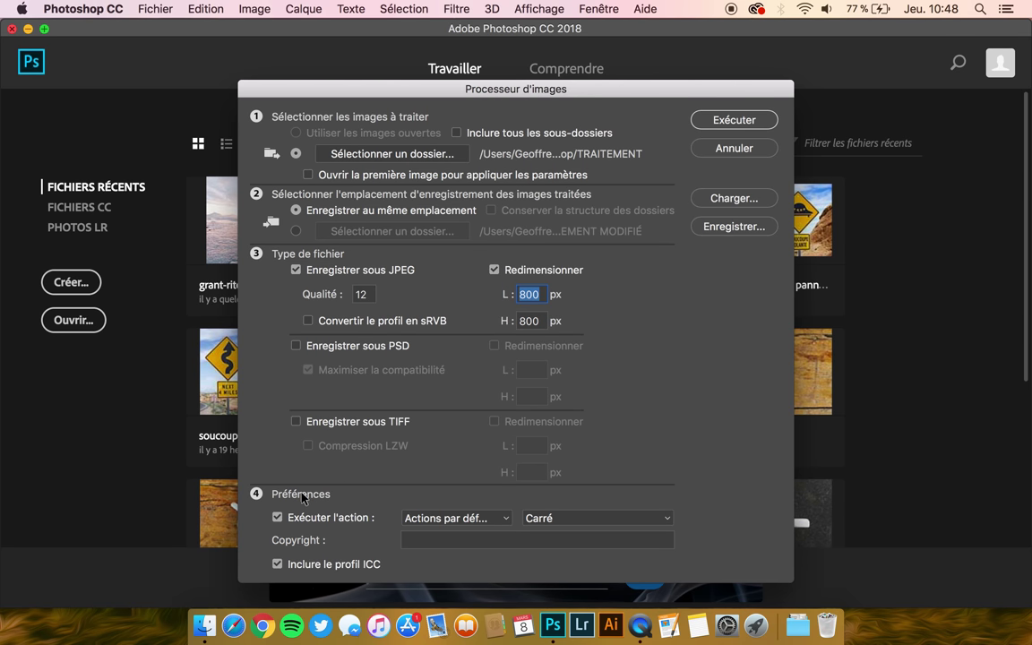
left_click(279, 519)
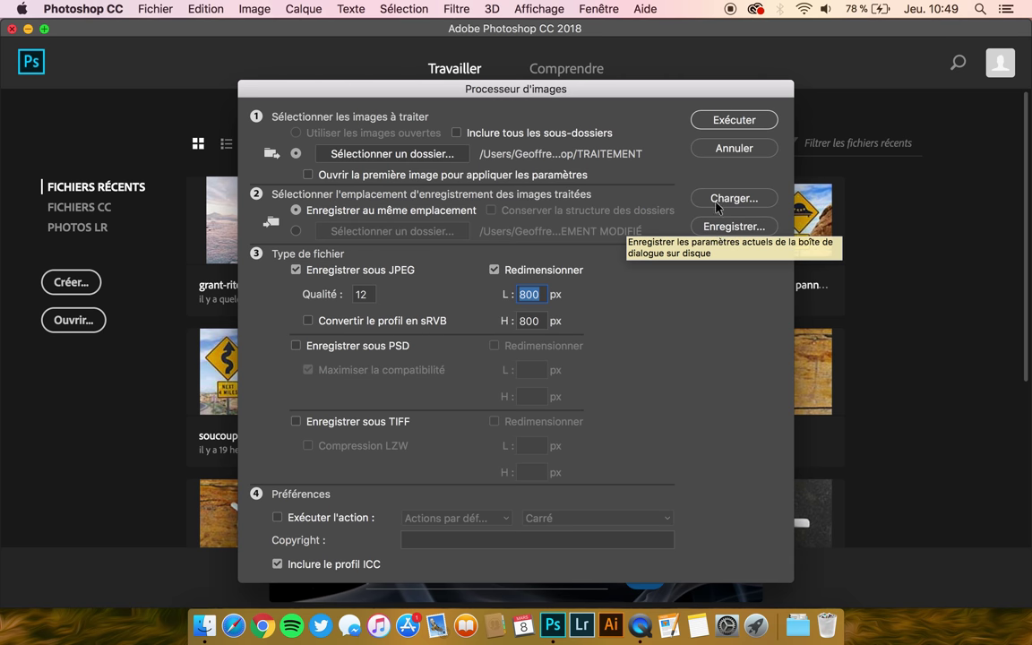
Step: Run the Image Processor and open TRAITEMENT in Finder to find the new JPEG subfolder
left_click(734, 120)
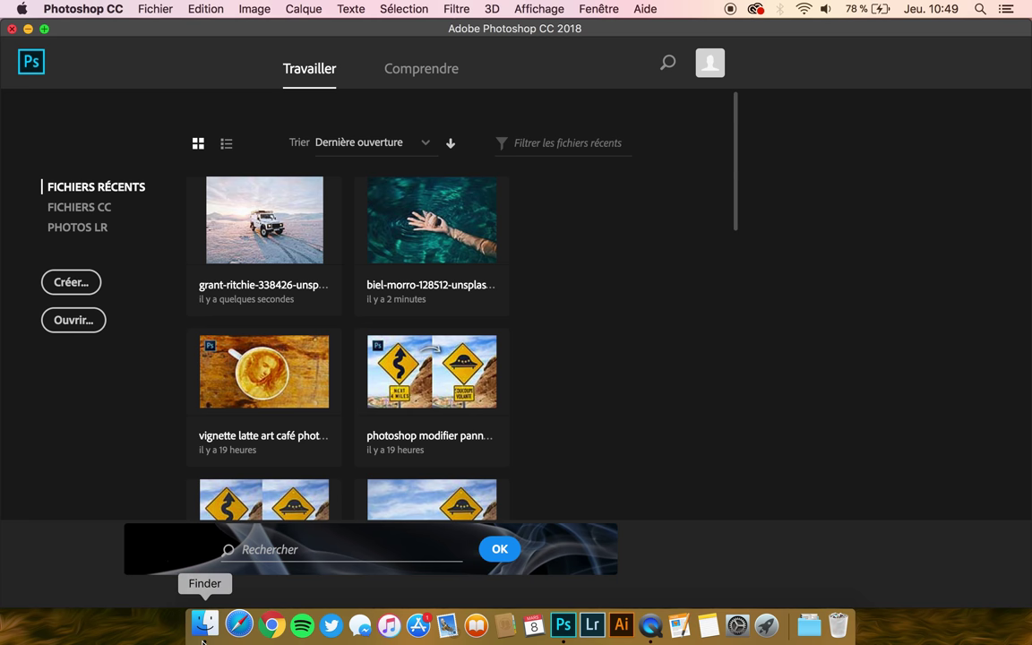
left_click(204, 625)
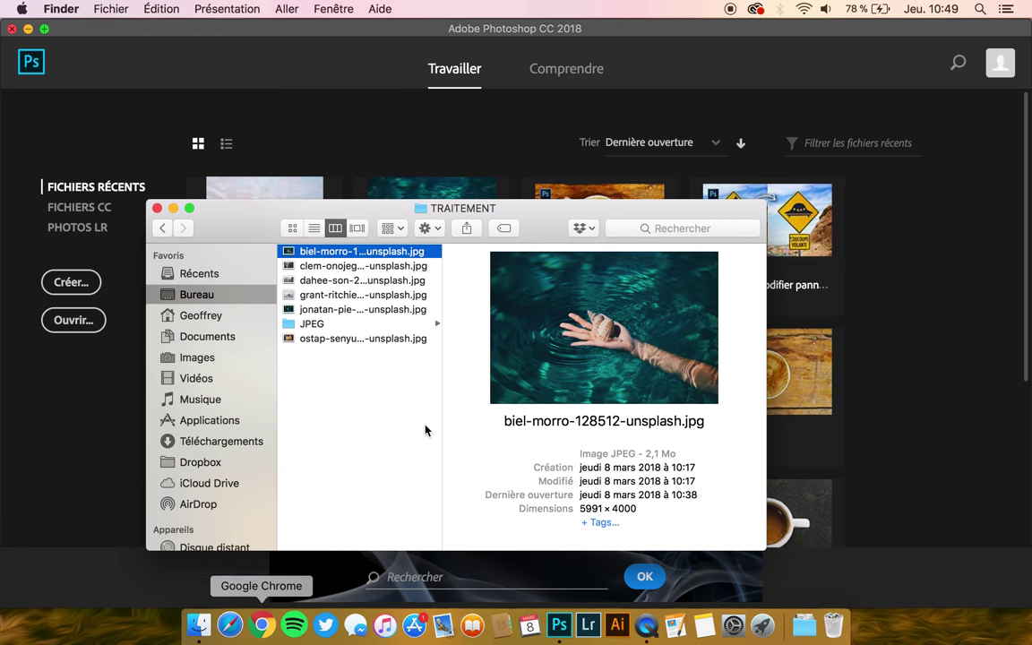
Step: Open the JPEG output folder and preview the processed biel-morro image
left_click(318, 327)
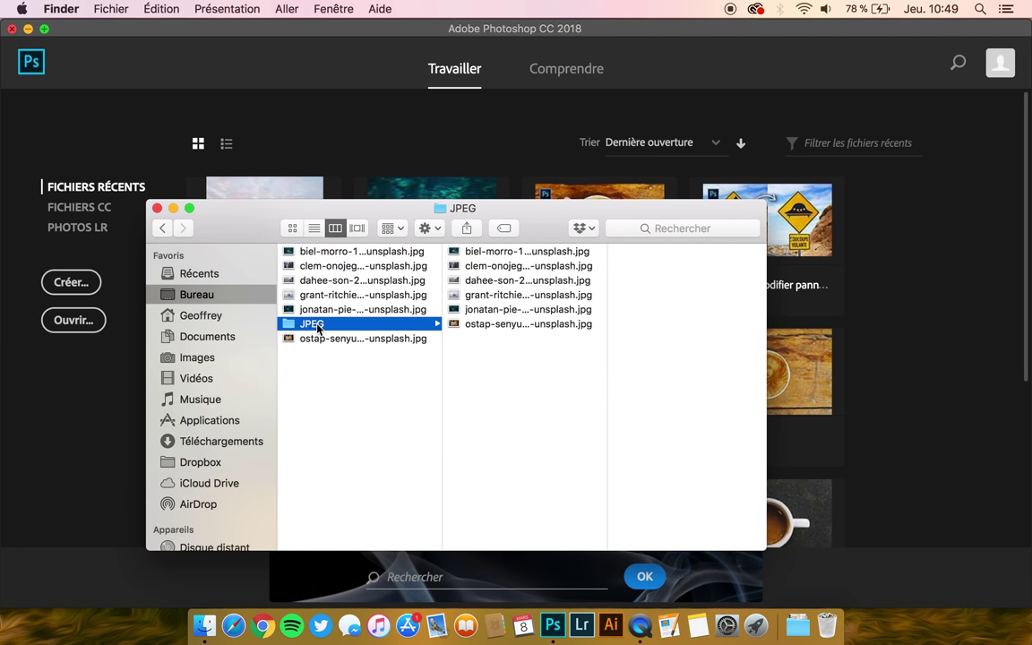
left_click(507, 254)
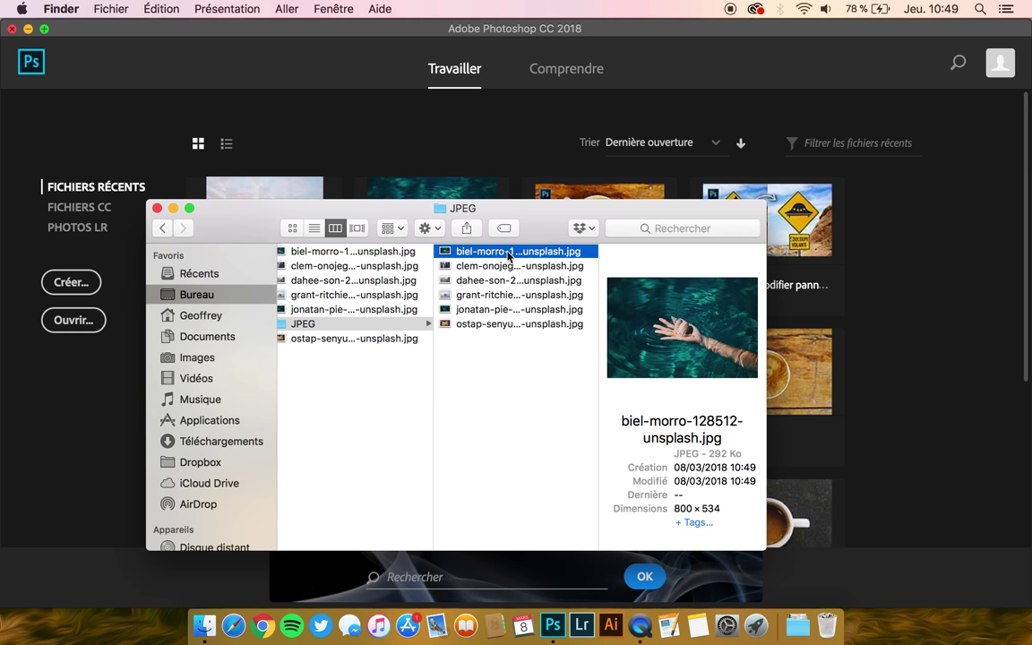
double_click(524, 255)
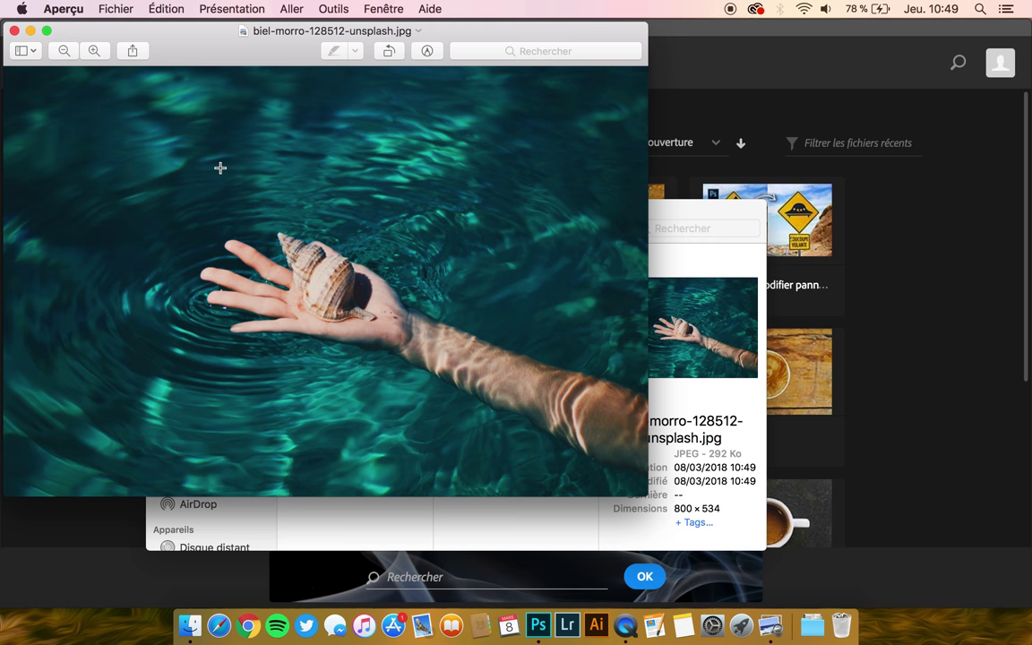
left_click(14, 31)
Step: Step through the other processed JPEGs, including clem-onojeghuo, dahee-son and grant-ritchie, checking their sizes
key("Down")
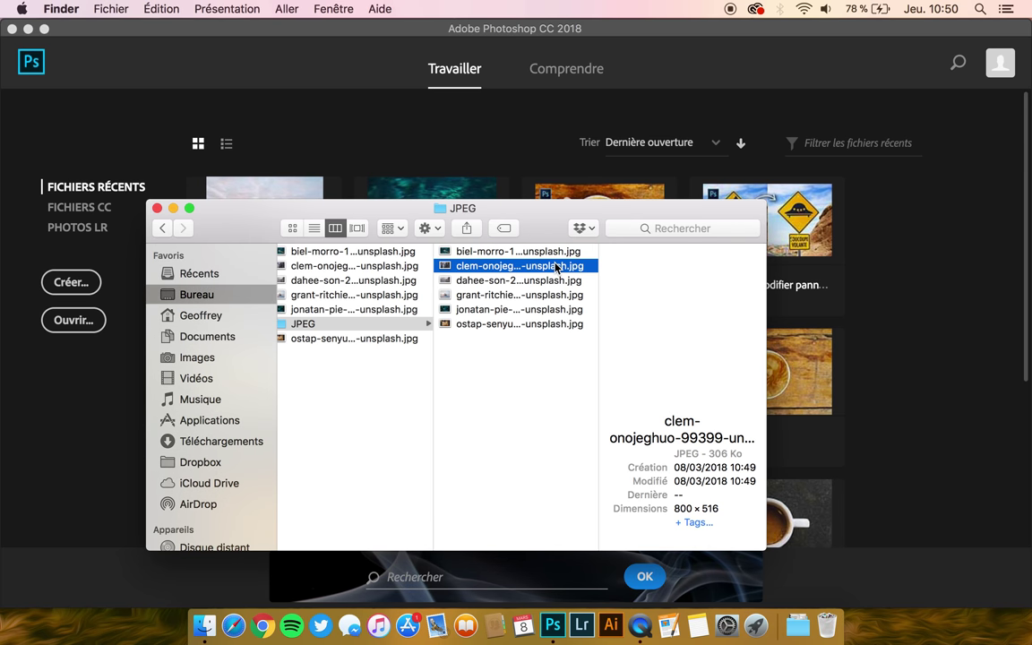
key("Down")
key("Down")
key("Down")
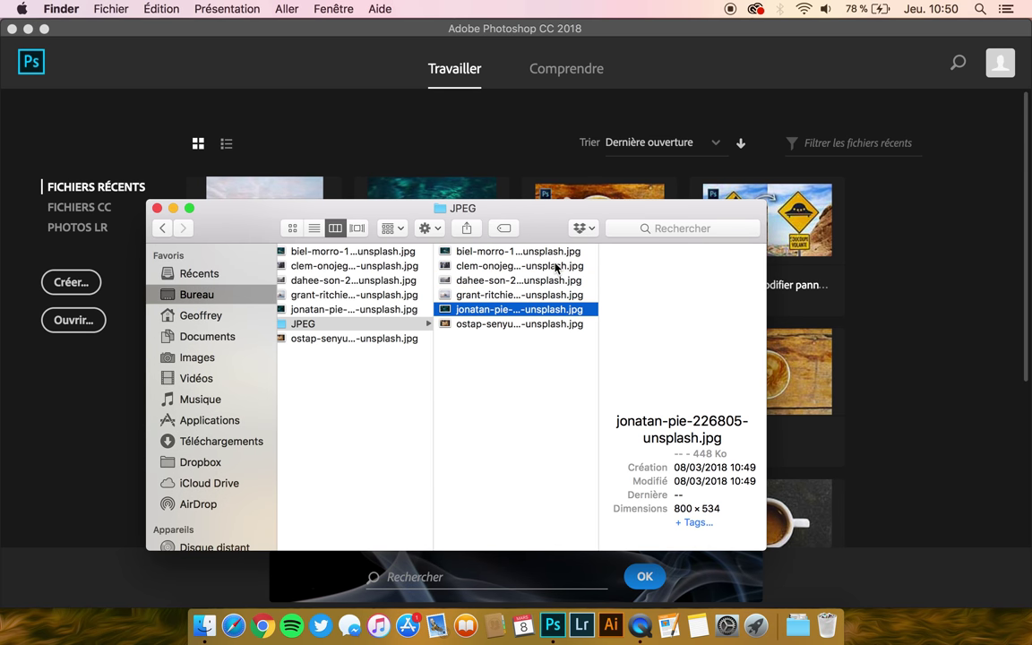
key("Down")
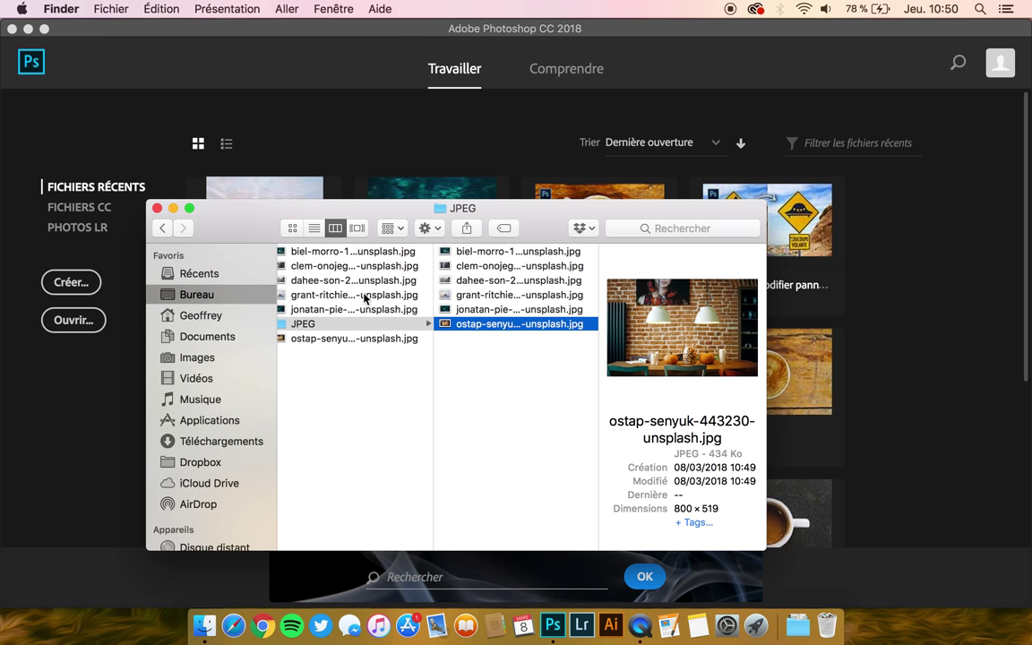
left_click(563, 267)
key("Down")
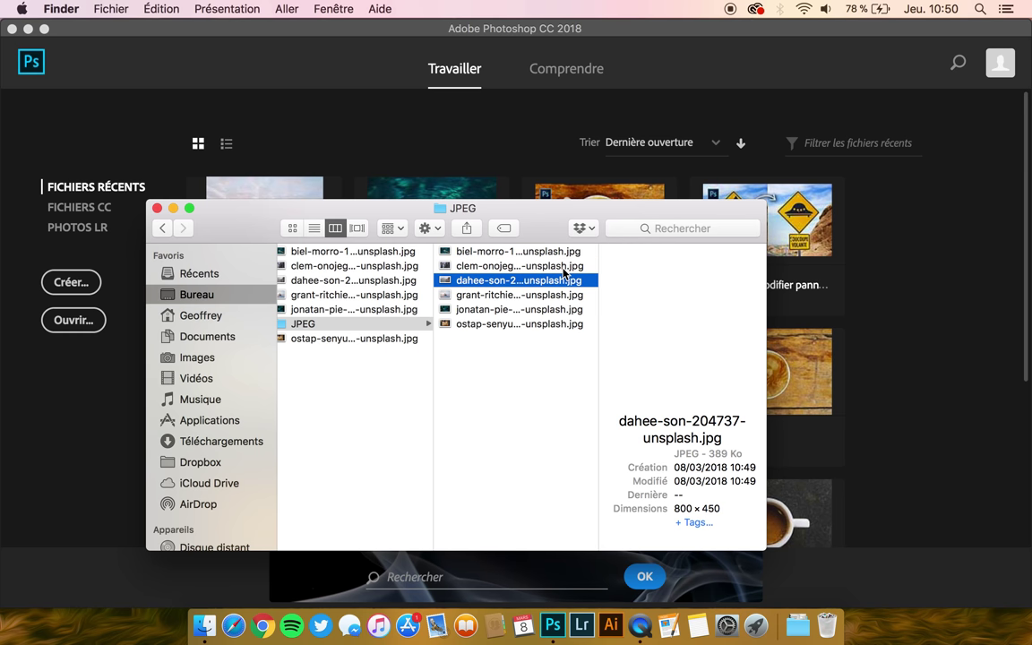
key("Down")
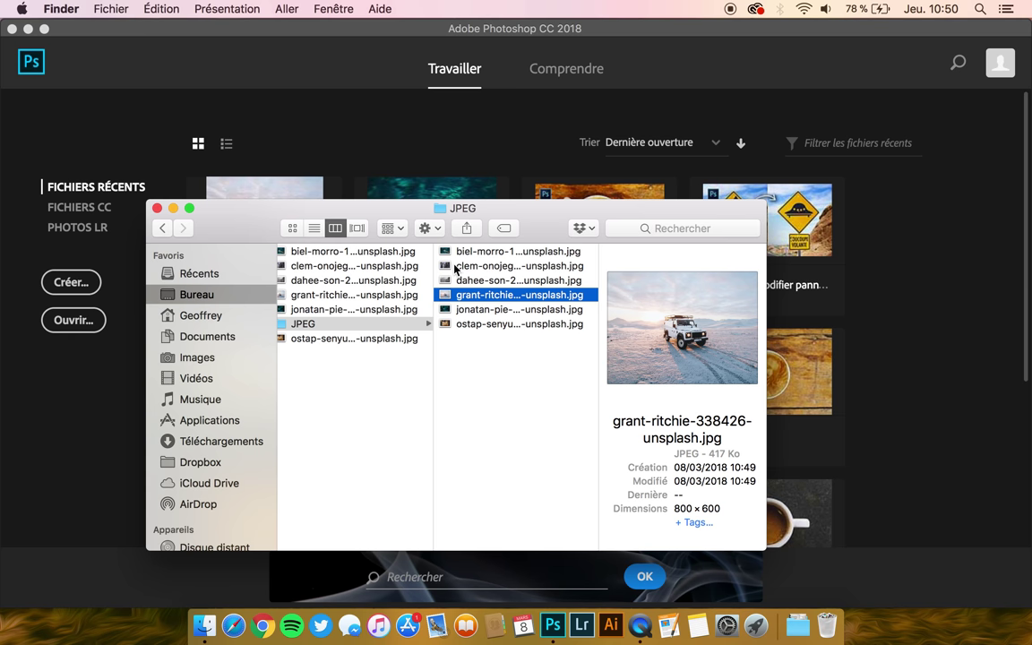
key("Down")
key("Down")
key("Up")
key("Up")
key("Up")
key("Up")
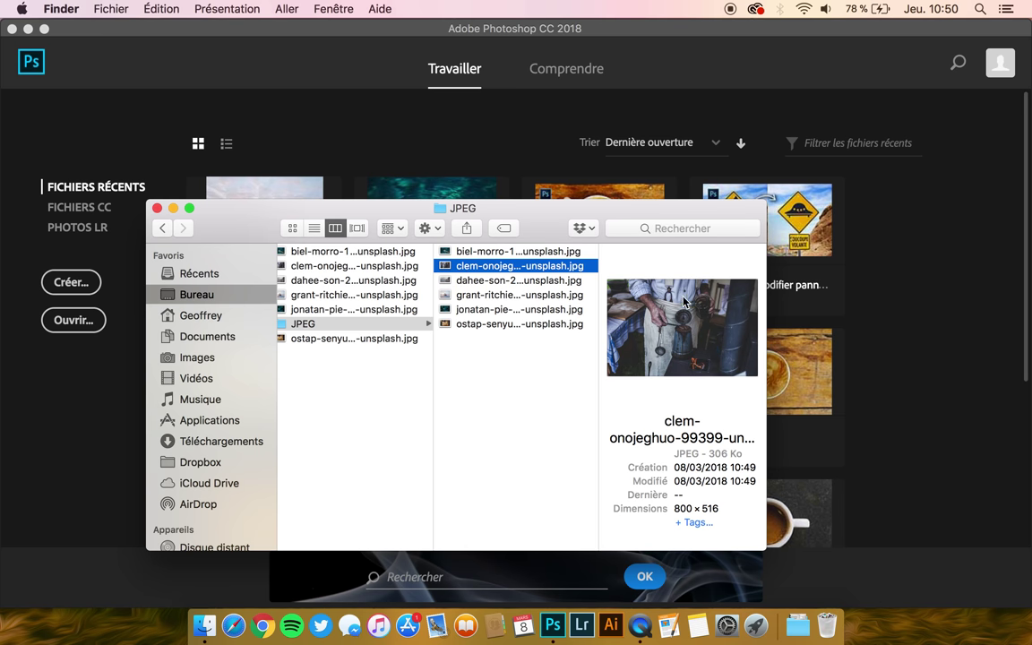
key("Down")
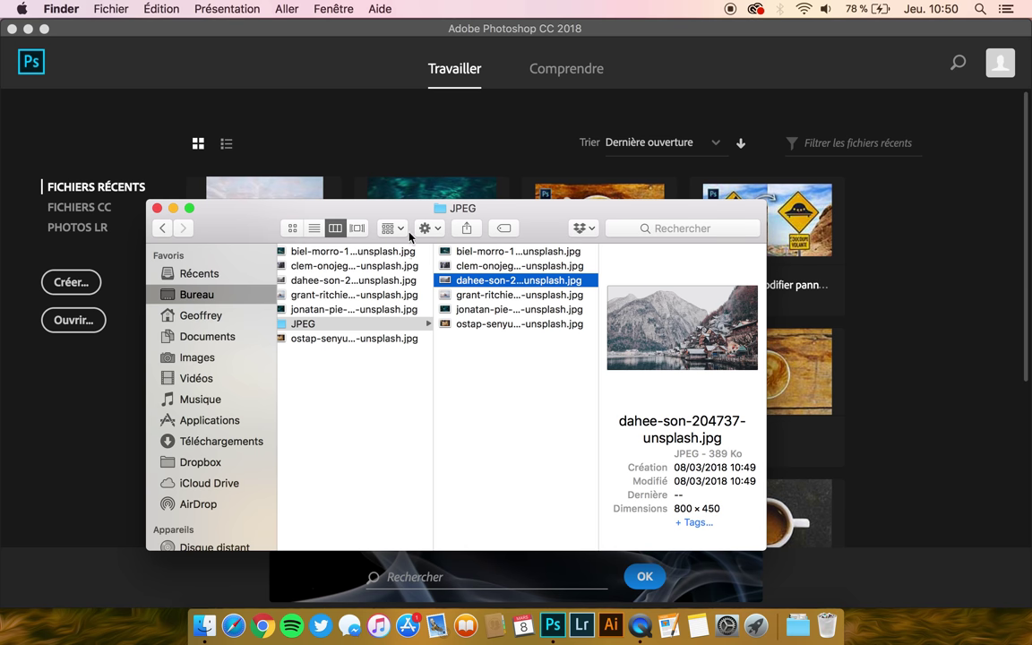
Step: Drag biel-morro-128512-unsplash.jpg from the JPEG folder onto Photoshop to open it
left_click(518, 253)
left_click_drag(524, 255, 455, 156)
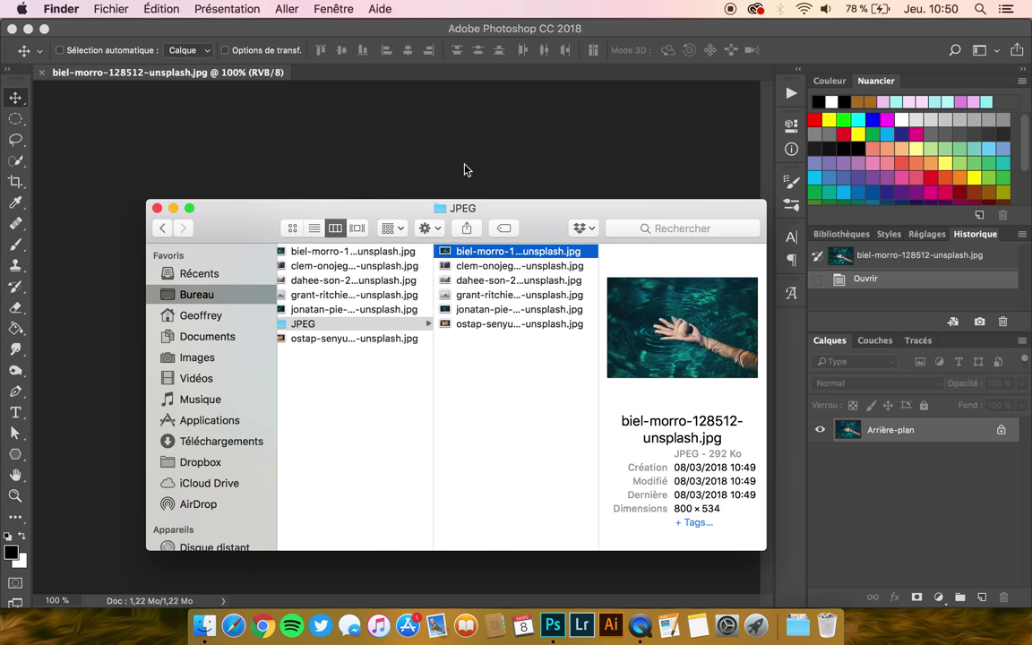
left_click(465, 169)
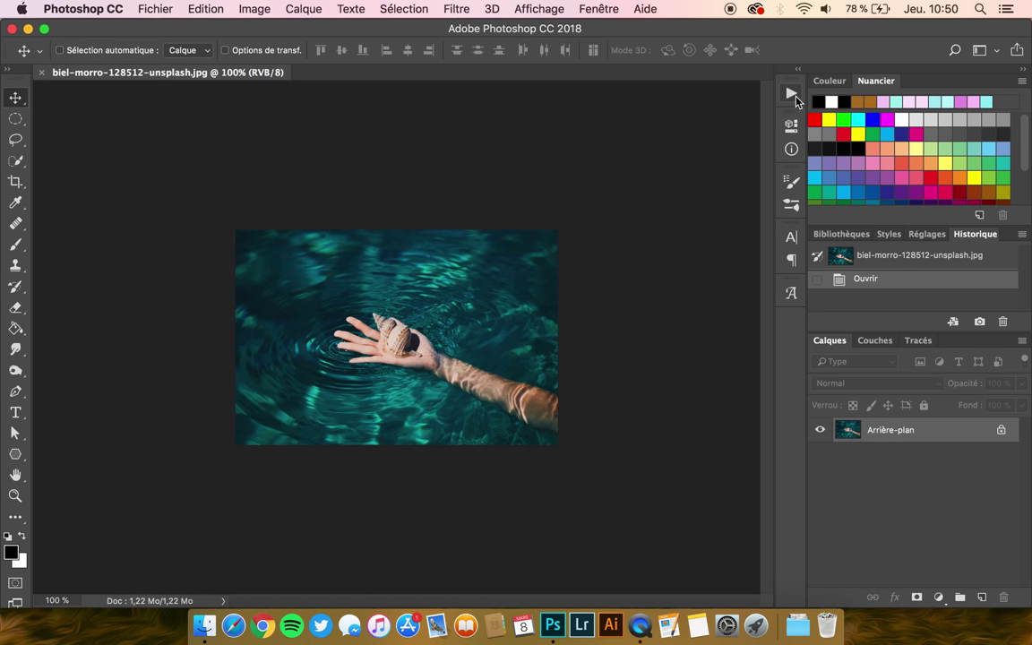
Step: Show the Actions panel, collapse and select the Carré action, and start a new action
left_click(792, 93)
scroll(618, 295, "up", 5)
scroll(628, 295, "down", 3)
scroll(643, 296, "down", 2)
left_click(556, 336)
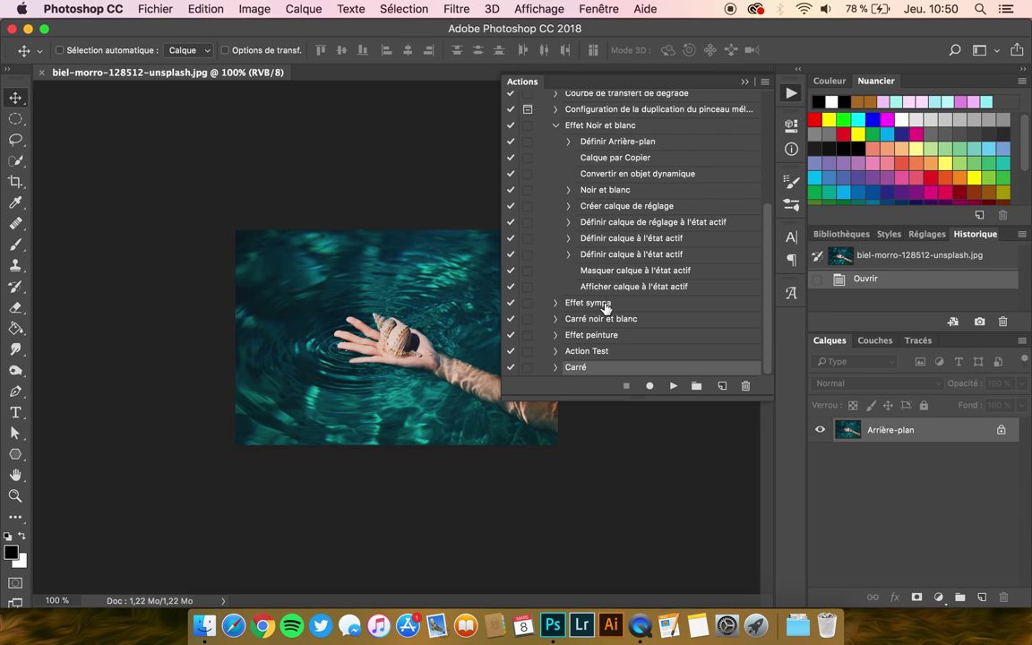
scroll(604, 231, "up", 10)
scroll(609, 229, "down", 1)
scroll(609, 229, "down", 10)
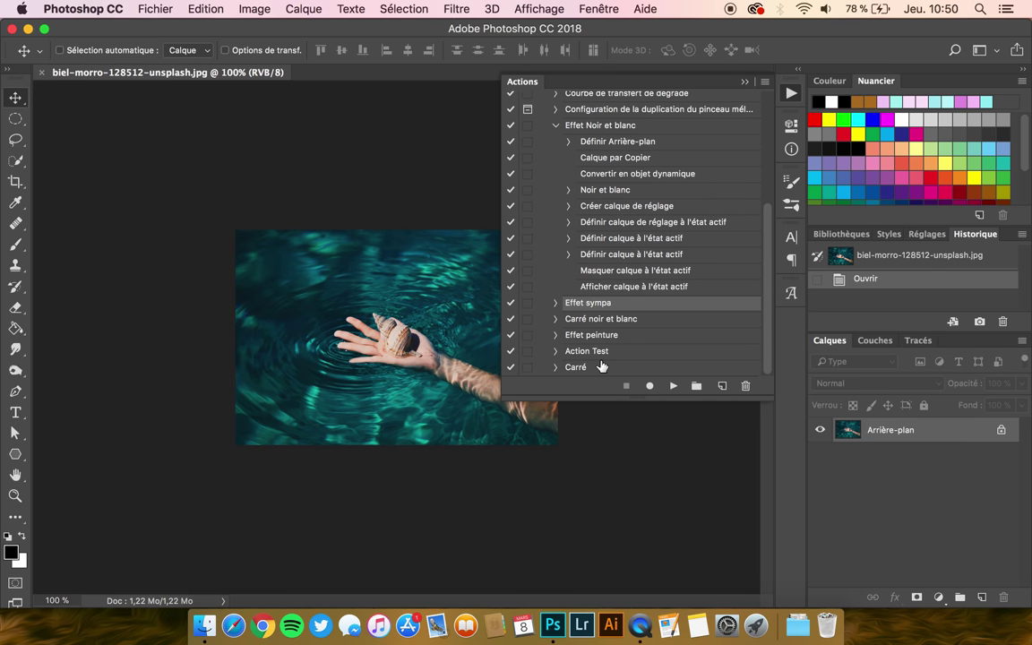
left_click(602, 371)
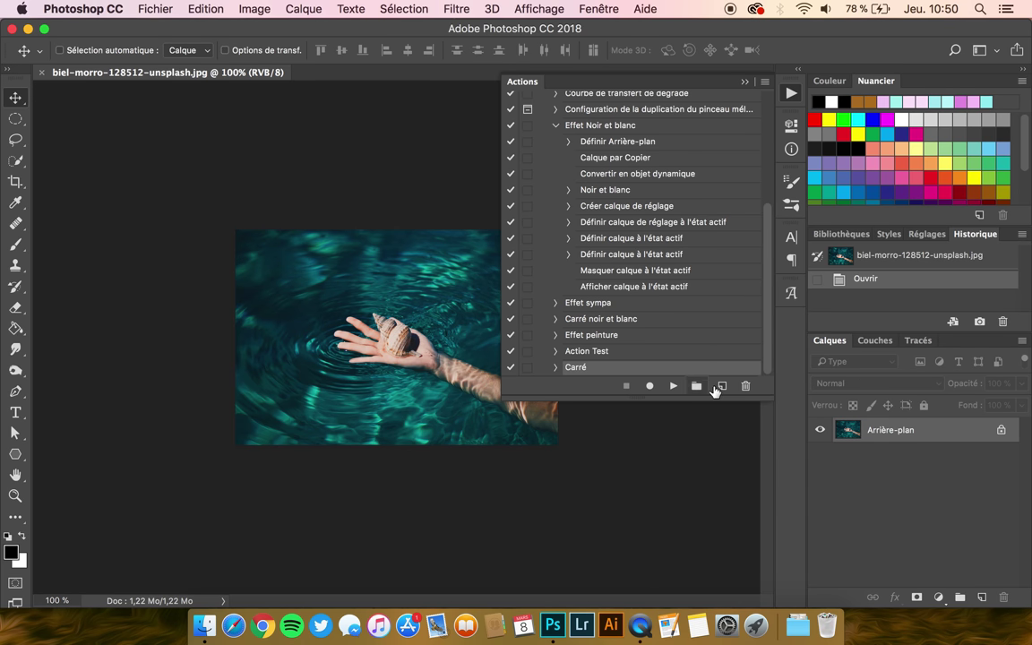
left_click(722, 386)
Step: Record the 'Noir et Blanc Tuto' action adding a Noir et blanc adjustment layer, then stop recording
type("Noir et Blanc")
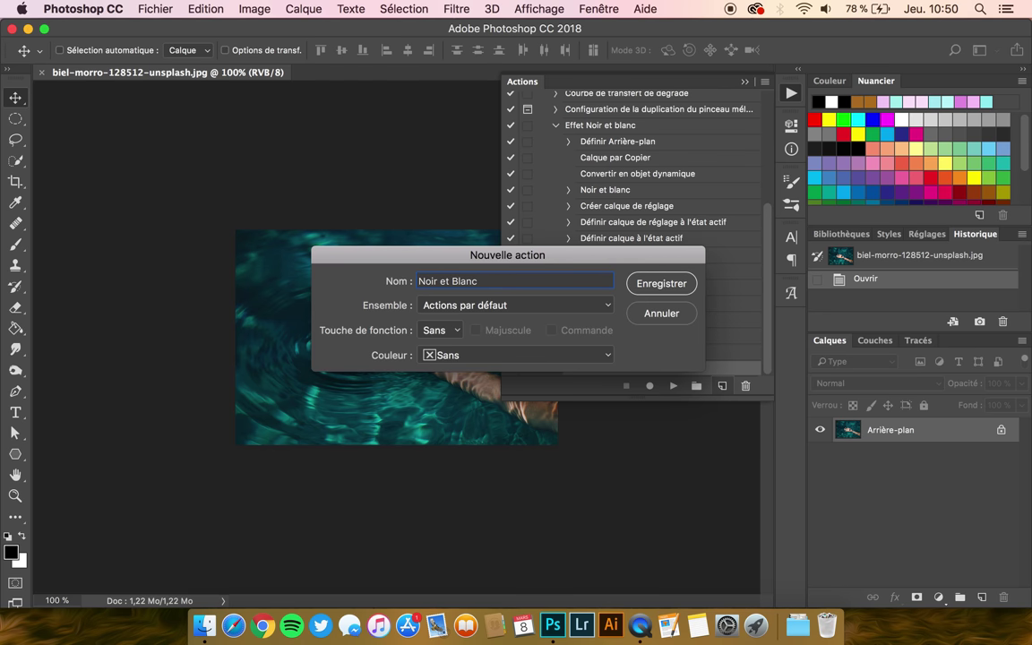
type(" Tuto")
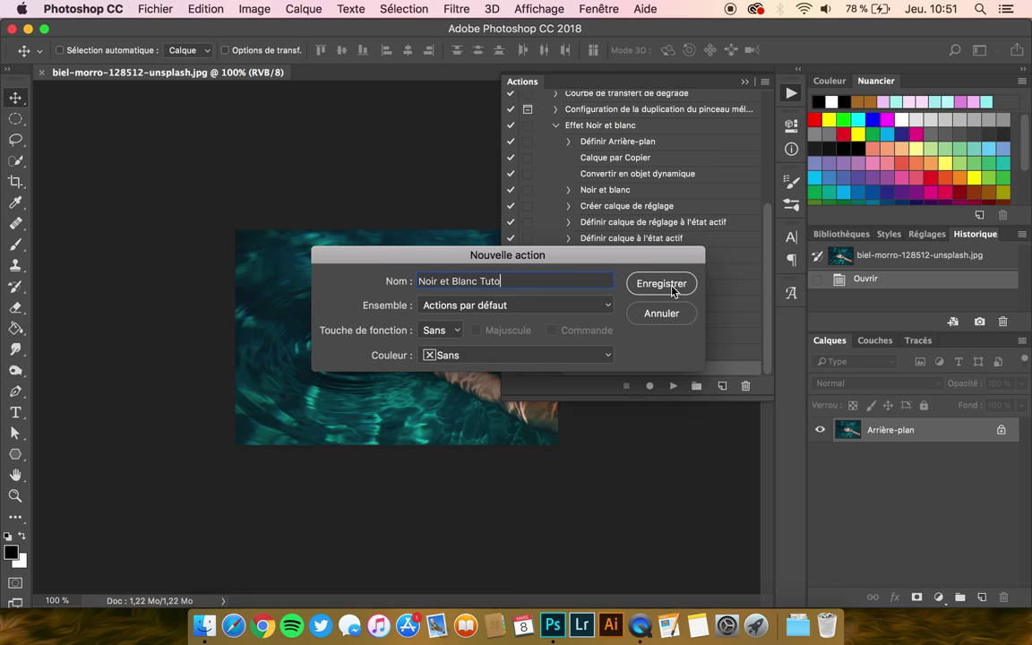
left_click(661, 283)
left_click(928, 235)
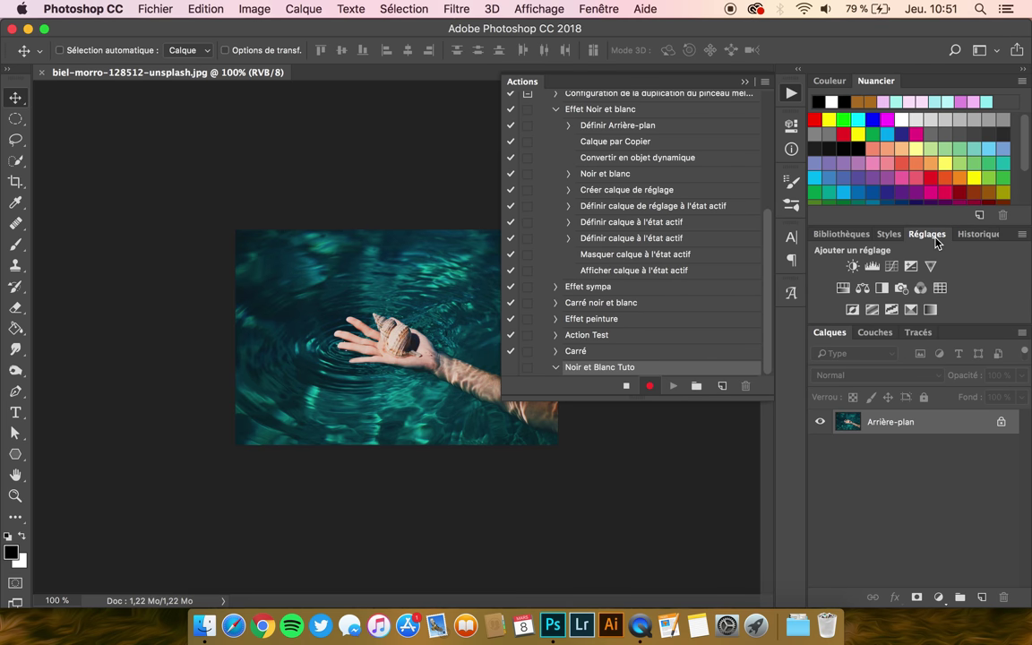
left_click(882, 289)
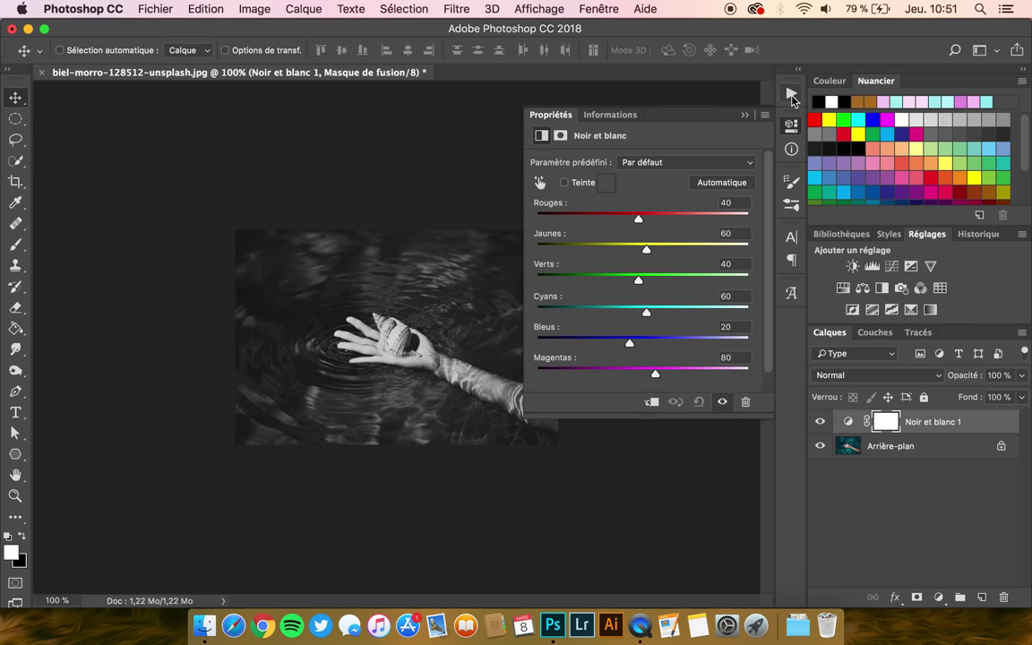
left_click(791, 92)
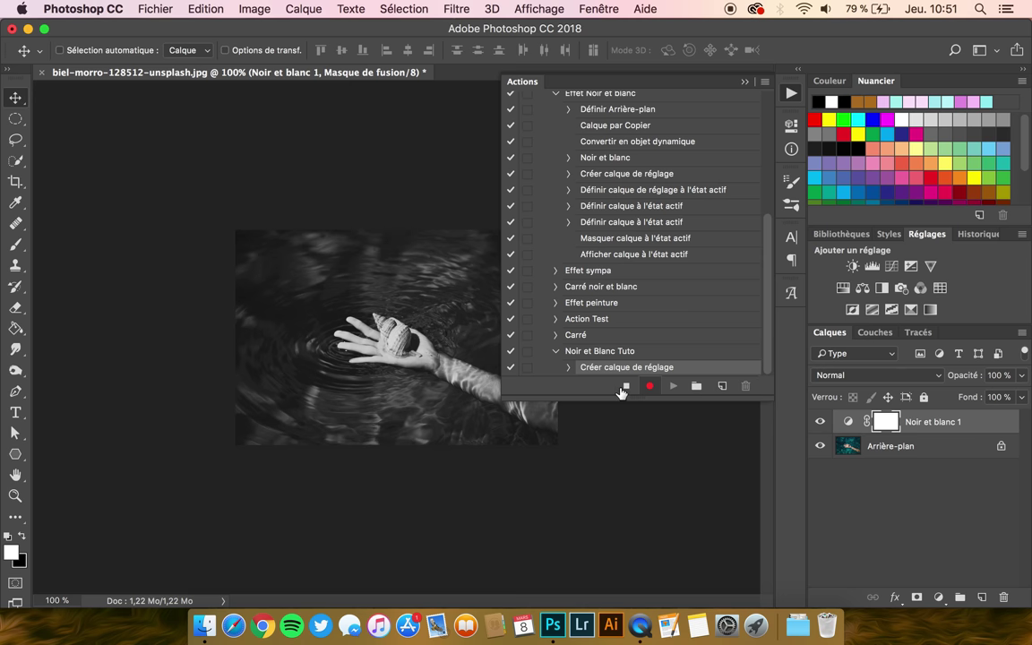
left_click(626, 386)
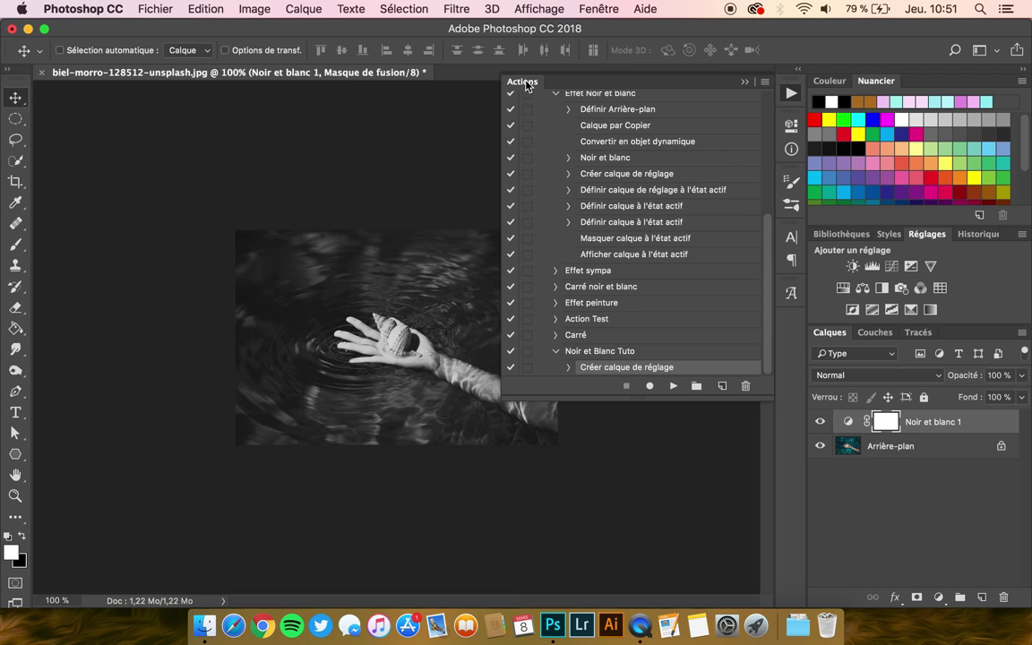
left_click(457, 79)
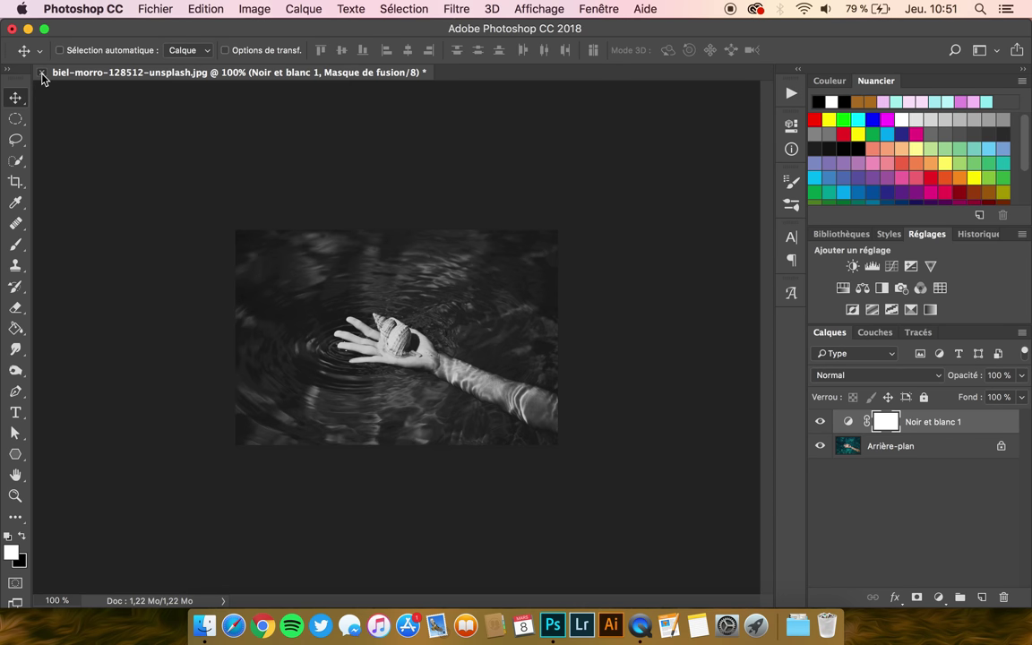
Step: Close the black-and-white biel-morro photo and switch to the Finder folder window
left_click(40, 72)
left_click(475, 234)
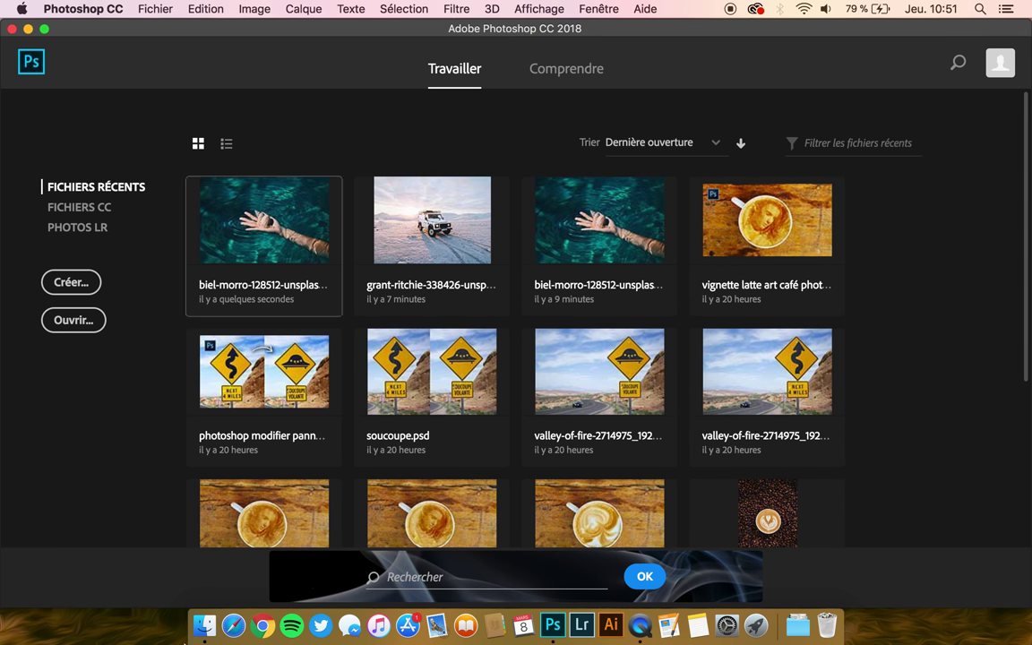
left_click(205, 626)
Step: Move the old JPEG output folder to the Trash and return to Photoshop
right_click(361, 327)
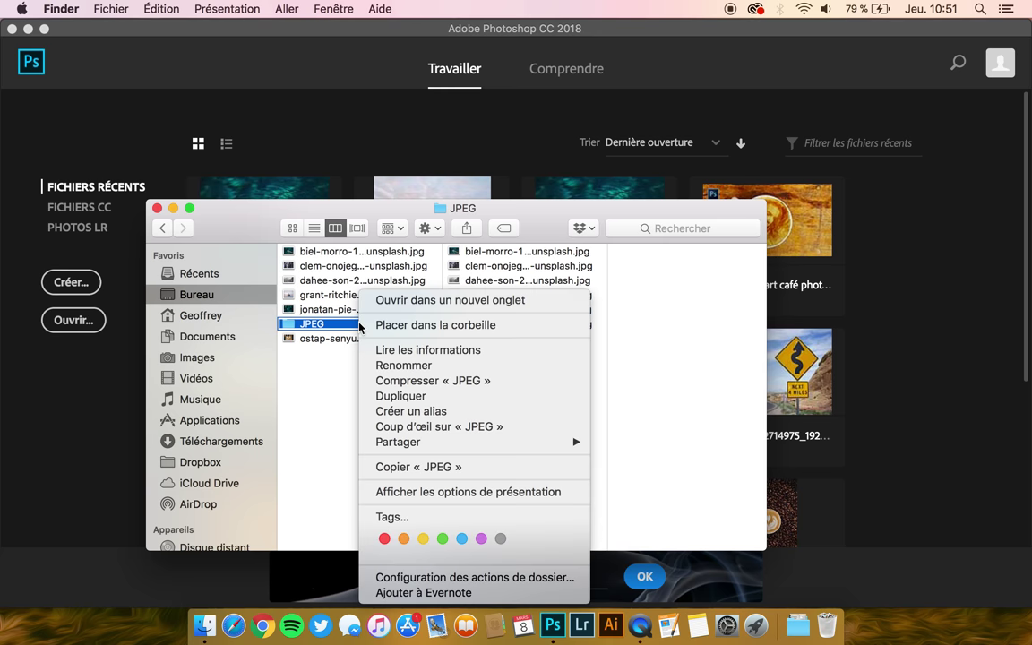
left_click(415, 325)
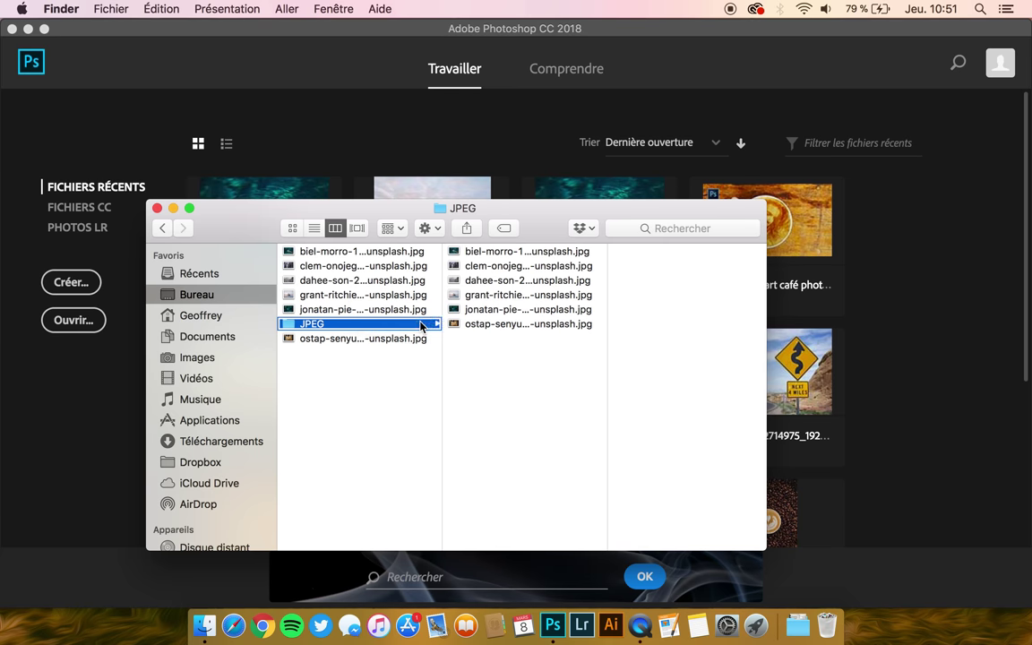
left_click(326, 133)
left_click(154, 8)
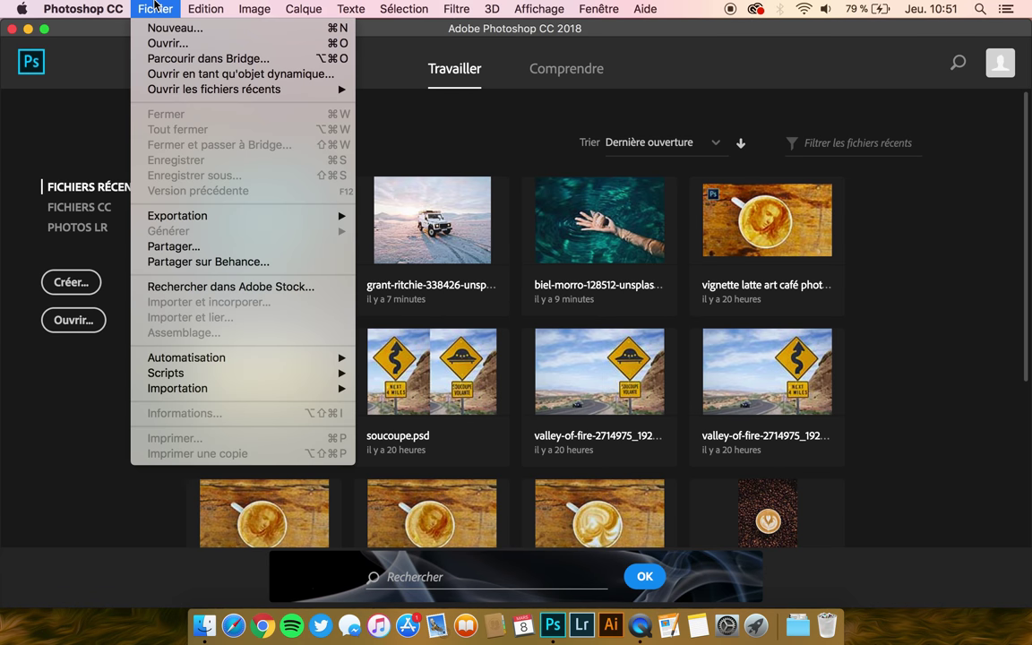
mouse_move(179, 373)
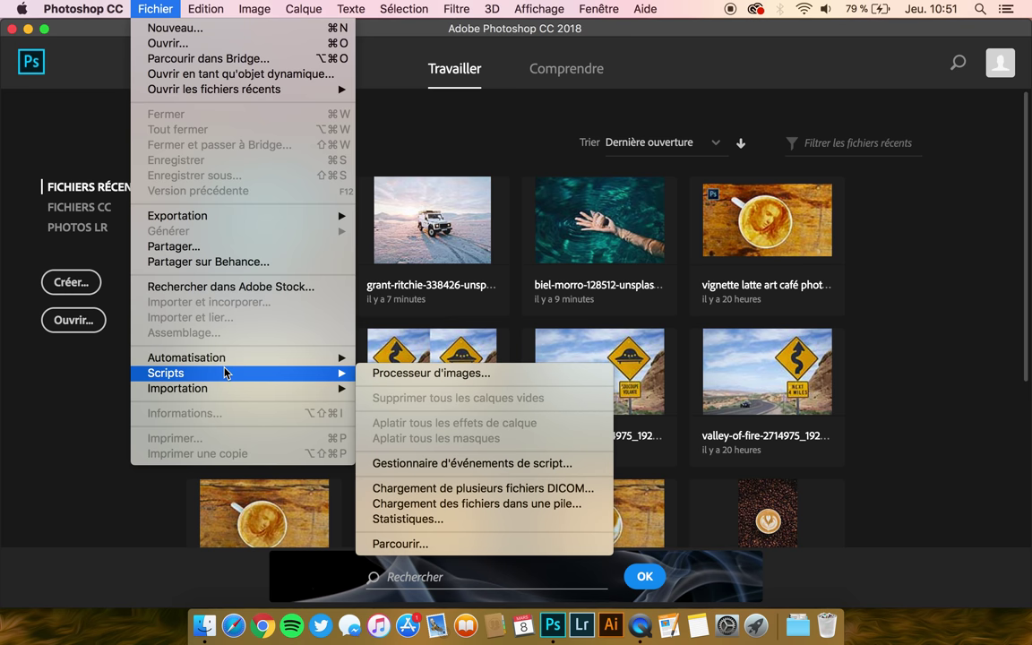
Step: Run Image Processor with Actions par défaut > Noir et Blanc Tuto, keeping 800 px JPEG output
left_click(415, 374)
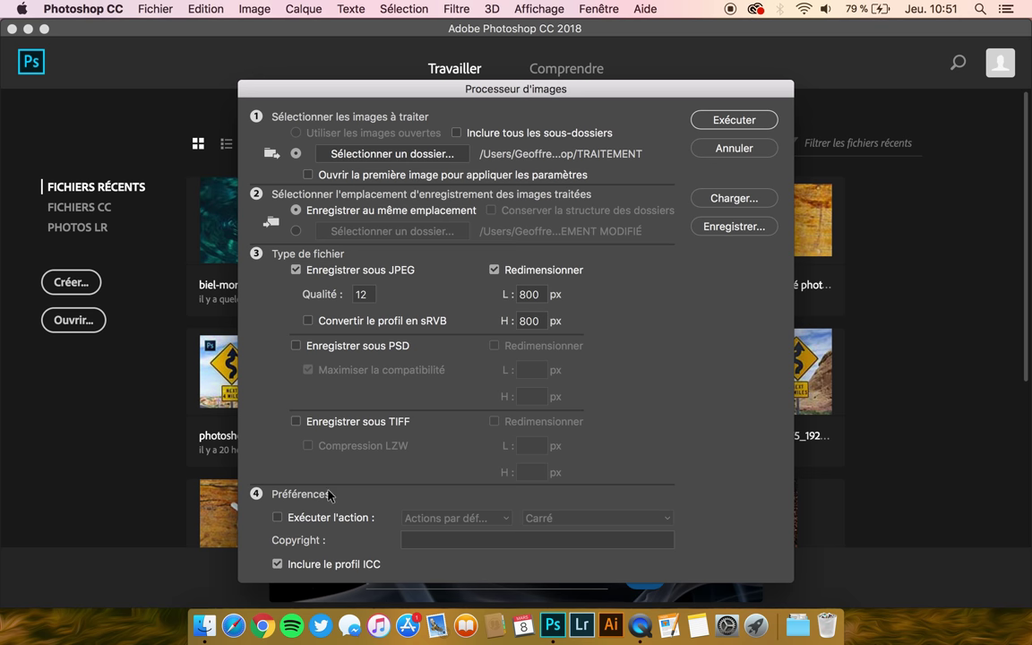
left_click(278, 518)
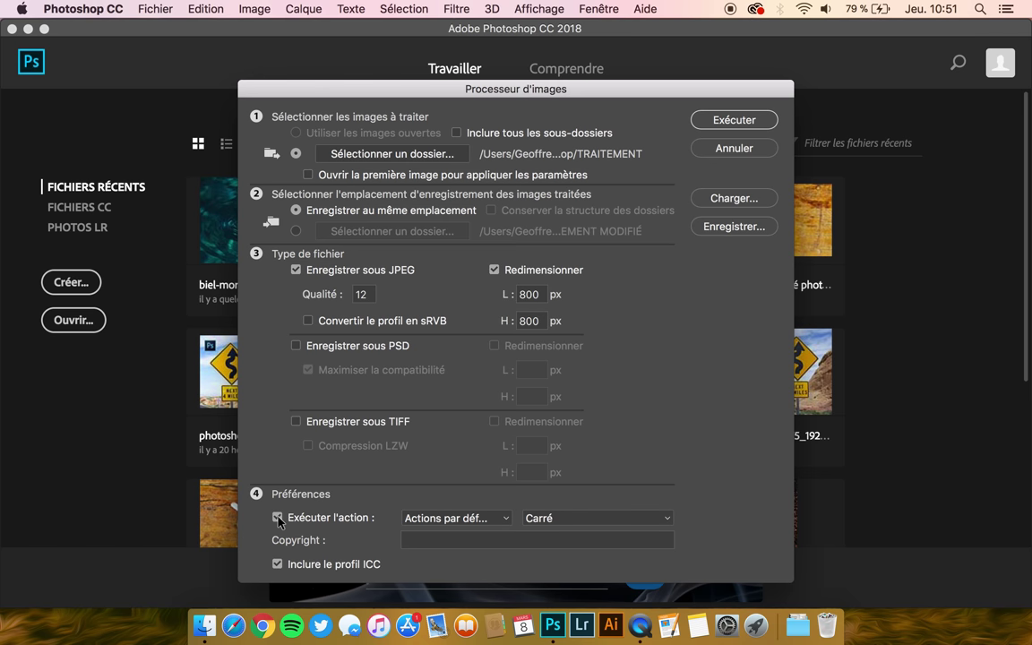
left_click(502, 519)
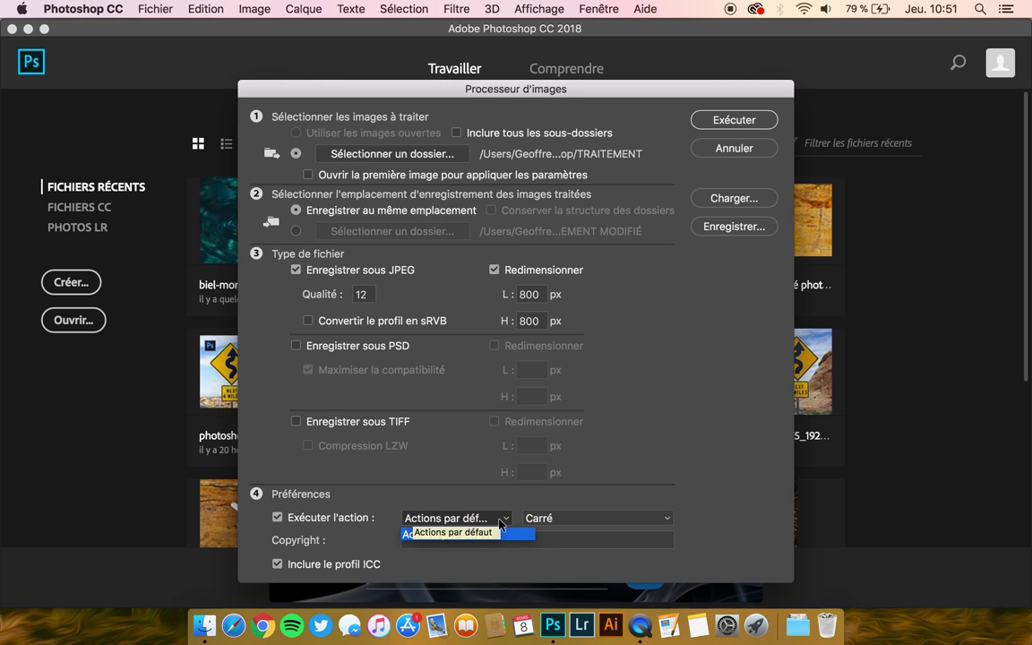
left_click(506, 533)
left_click(578, 519)
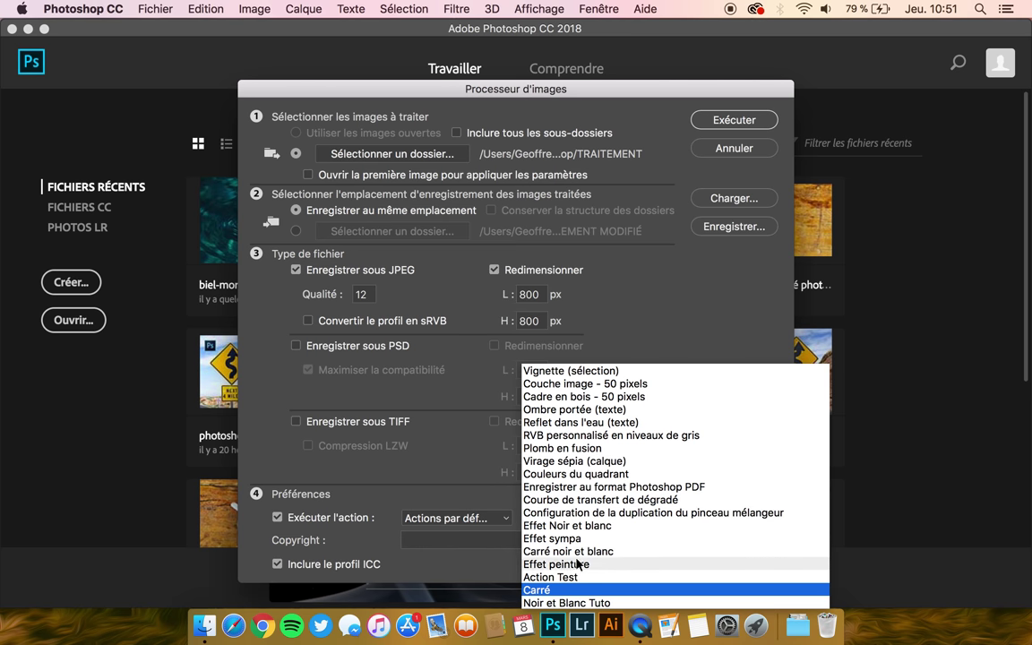
left_click(563, 603)
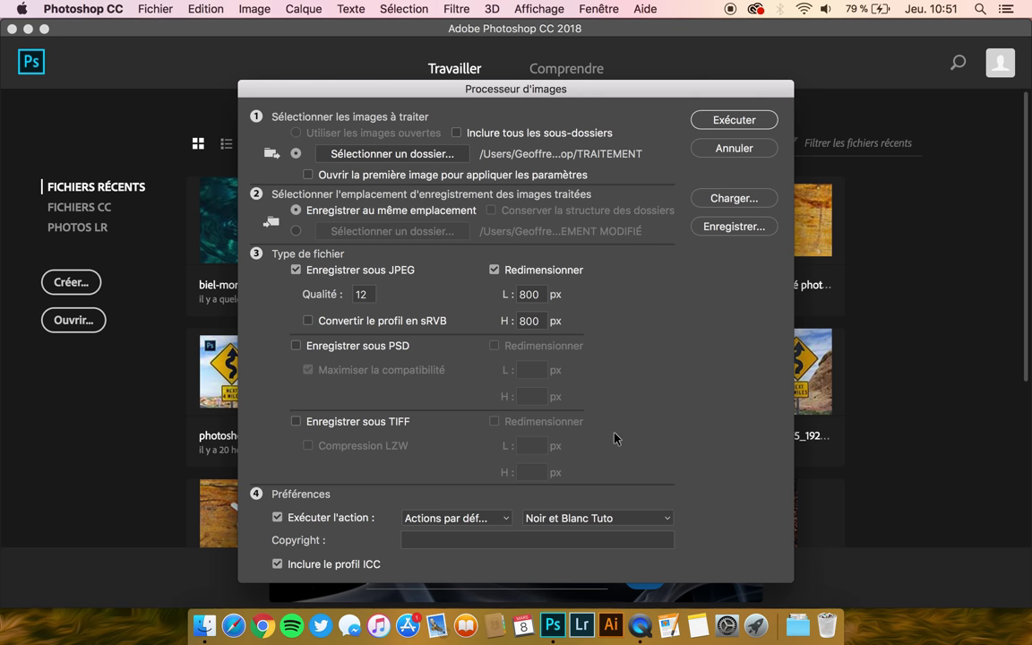
double_click(545, 295)
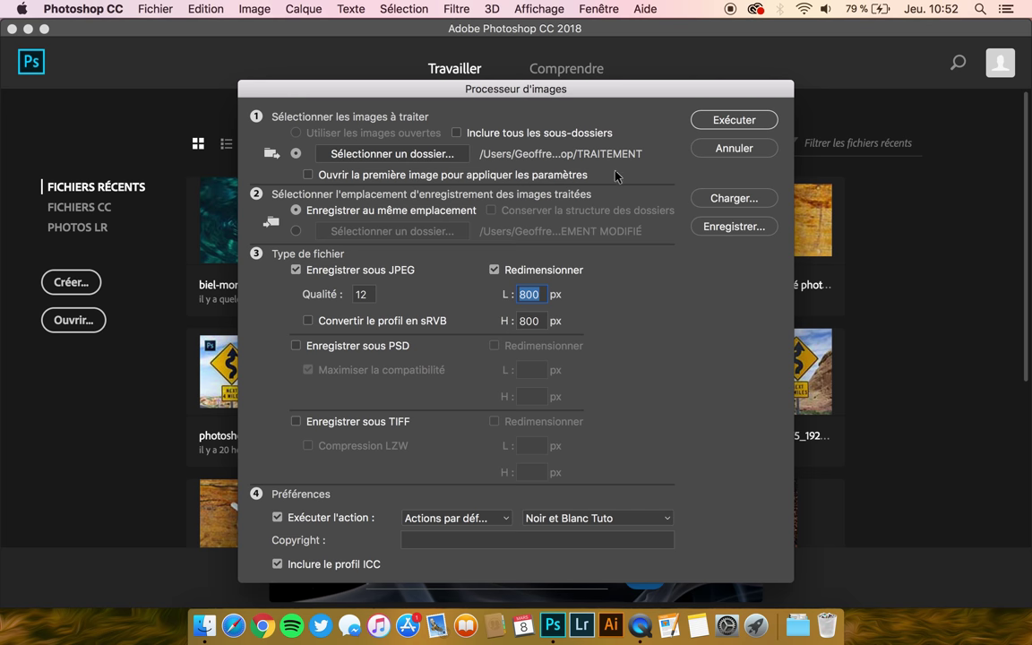
left_click(736, 120)
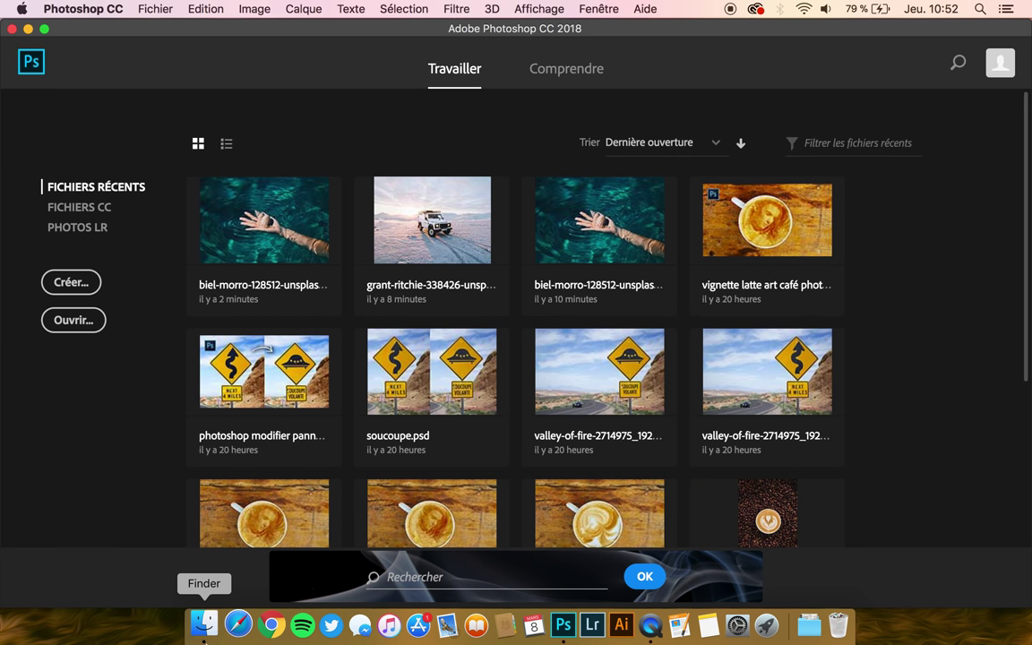
Step: Preview each photo in the regenerated JPEG folder, e.g. black-and-white jonatan-pie at 800 × 534
left_click(203, 624)
left_click(330, 324)
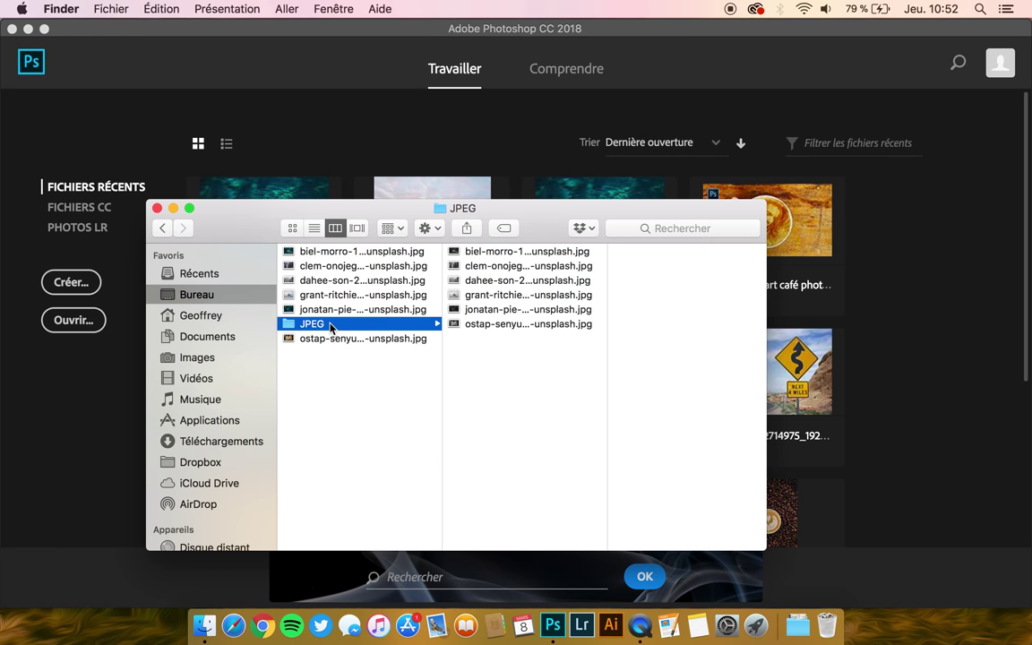
left_click(488, 253)
key("Down")
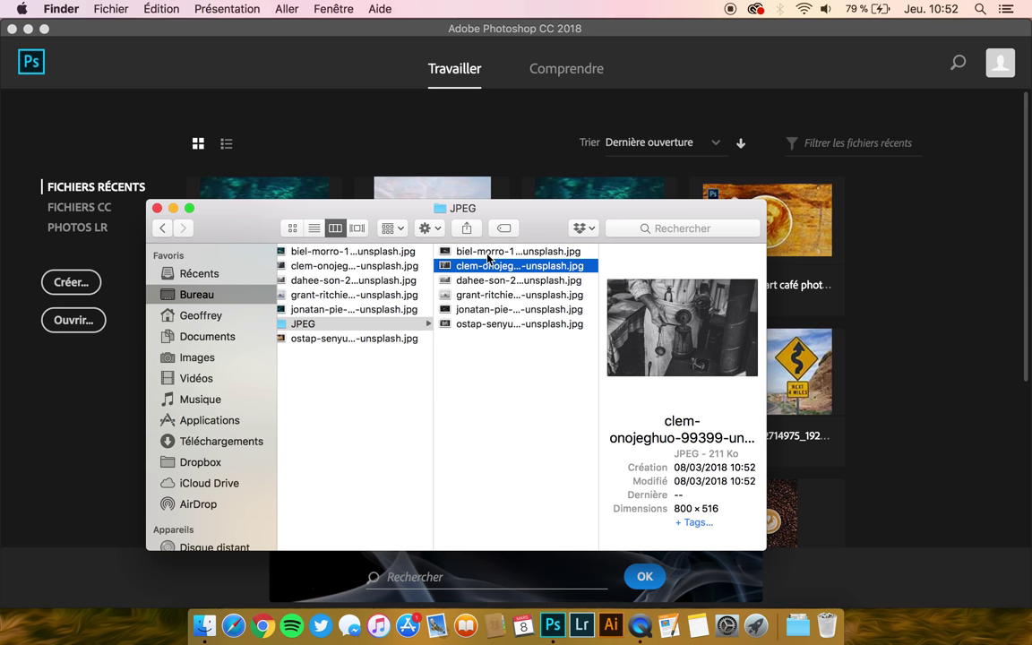
key("Down")
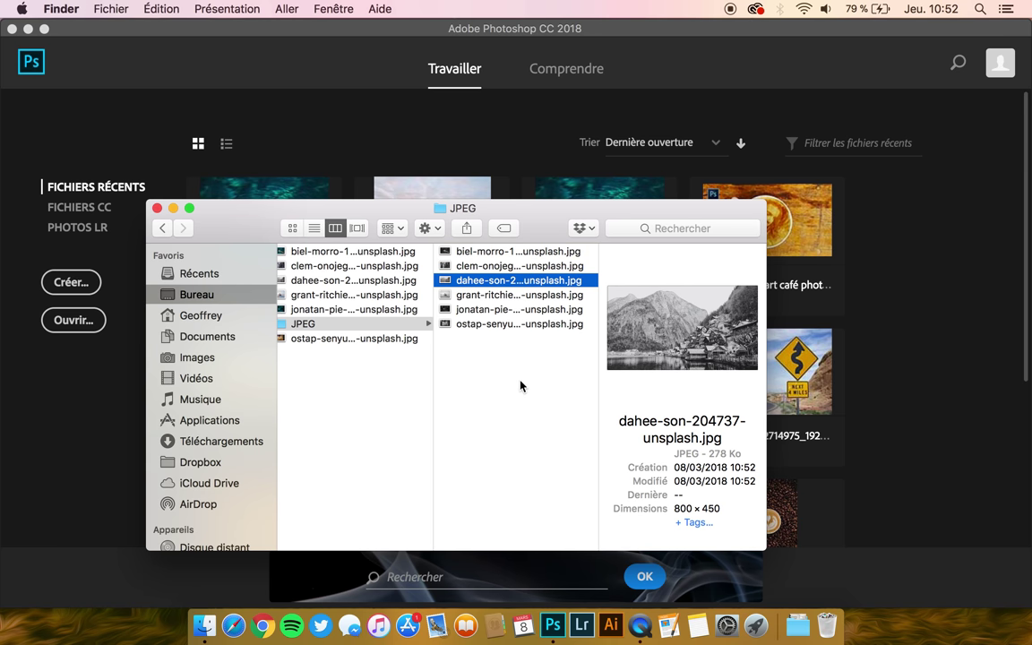
key("Down")
key("Down")
key("Down")
key("Up")
key("Up")
key("Up")
key("Up")
key("Up")
key("Down")
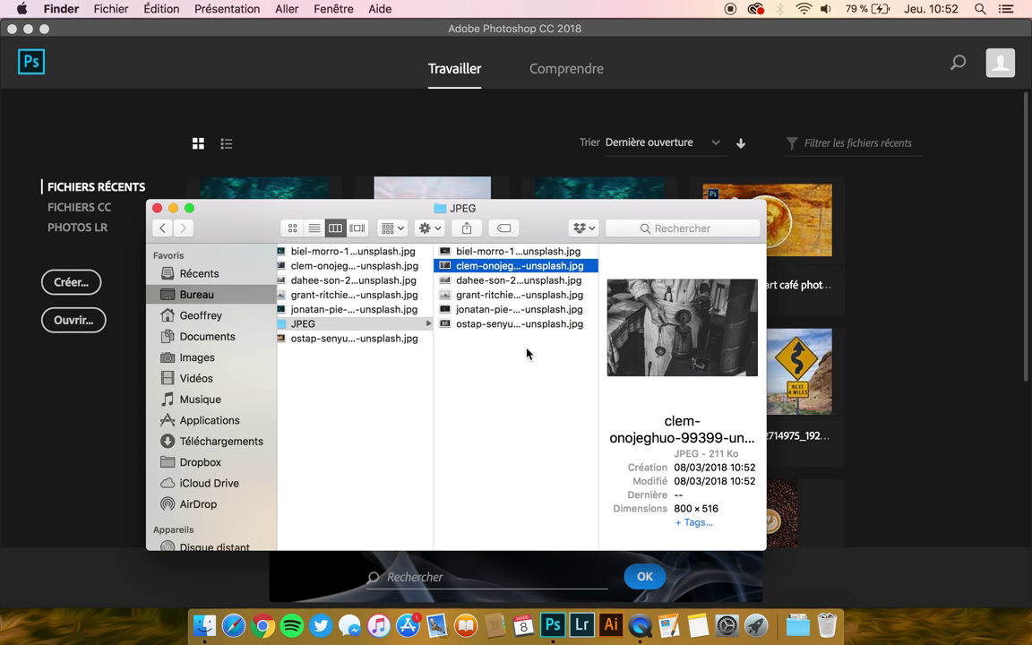
key("Down")
key("Down")
key("Down")
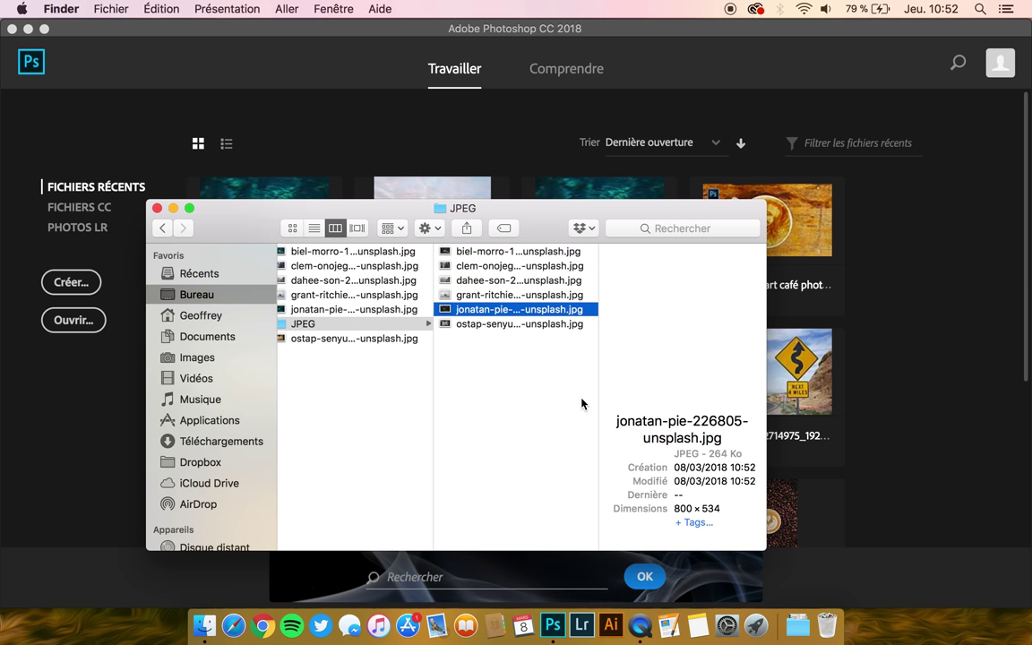
key("Down")
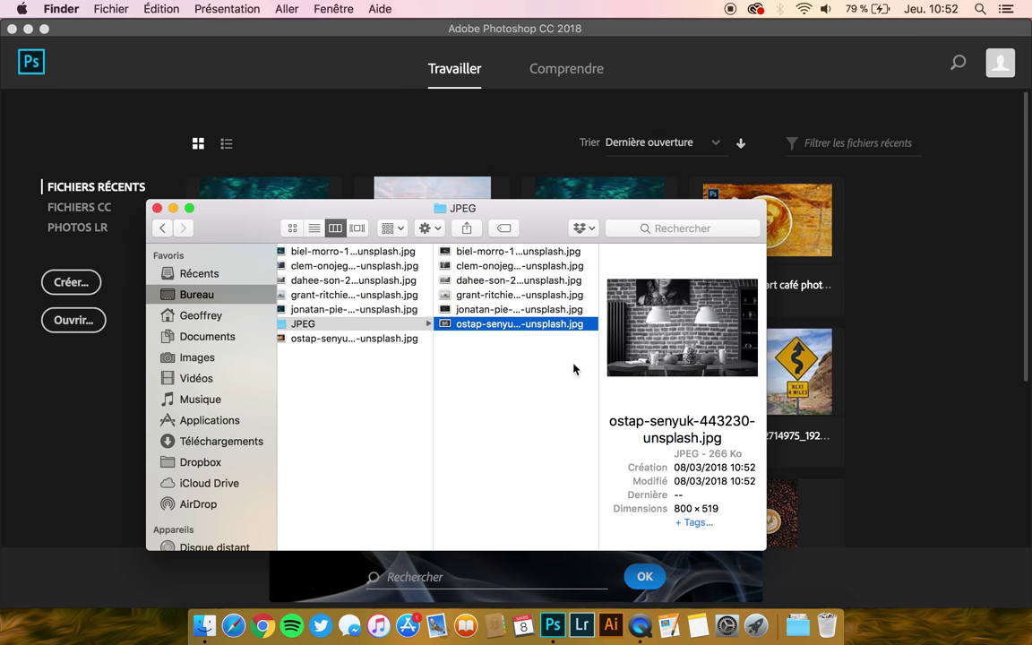